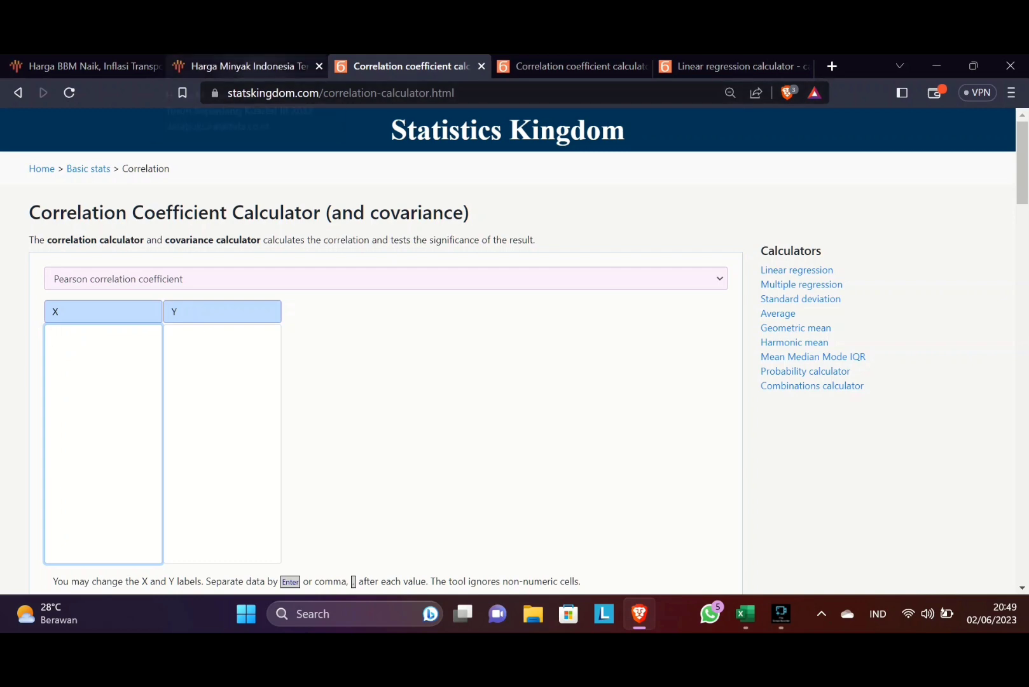
Display the Indonesian crude oil price article's monthly data as a table and review its rows back to the earliest months.
{"action": "left_click", "coordinate": [248, 66]}
{"action": "left_click", "coordinate": [409, 66]}
{"action": "left_click", "coordinate": [245, 66]}
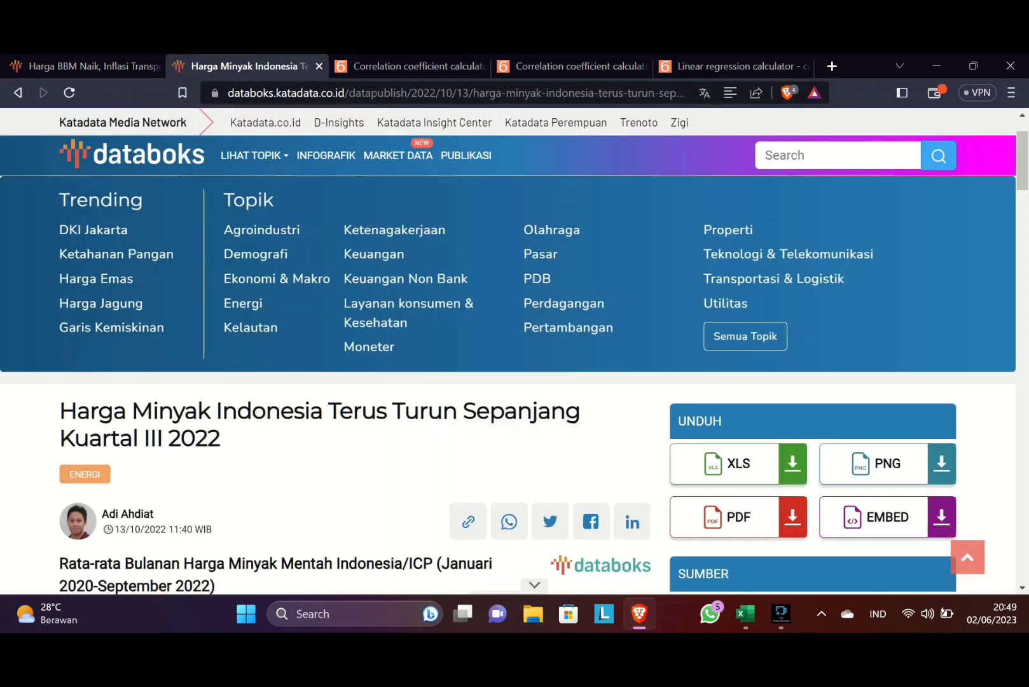
{"action": "scroll", "coordinate": [132, 356], "scroll_direction": "down", "scroll_amount": 8}
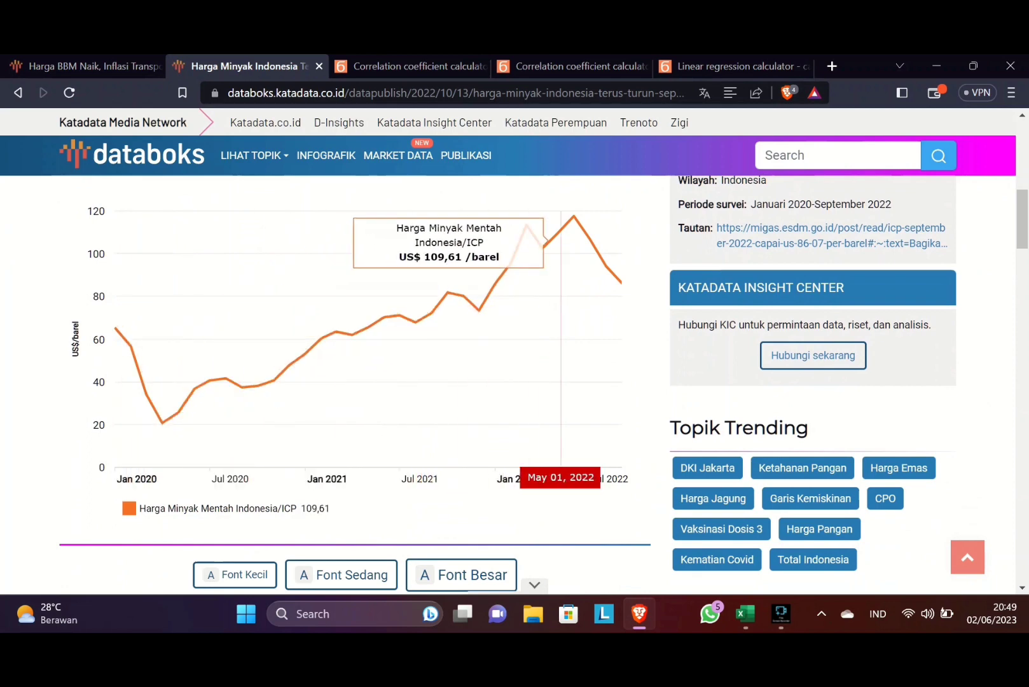
{"action": "scroll", "coordinate": [591, 317], "scroll_direction": "up", "scroll_amount": 4}
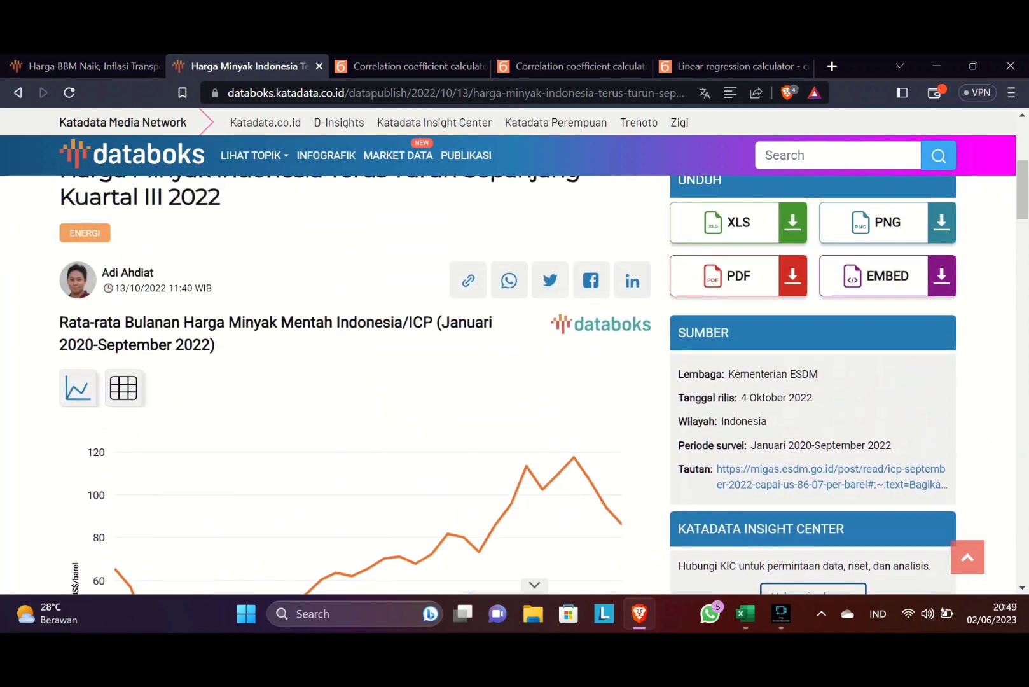
{"action": "left_click", "coordinate": [123, 388]}
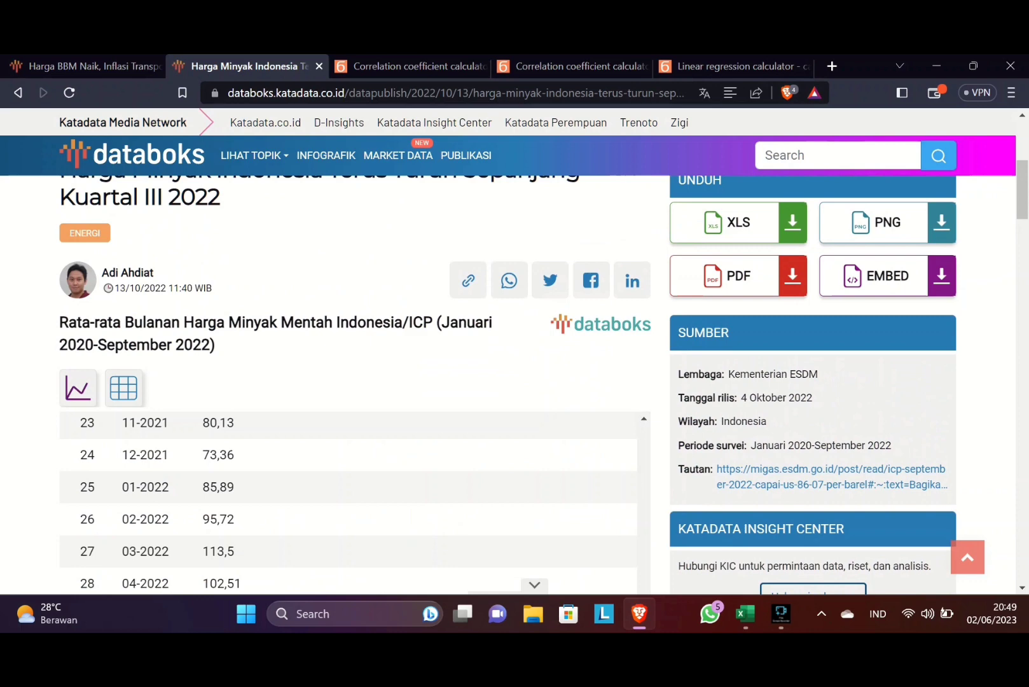
{"action": "scroll", "coordinate": [348, 502], "scroll_direction": "up", "scroll_amount": 3}
{"action": "scroll", "coordinate": [348, 502], "scroll_direction": "down", "scroll_amount": 3}
{"action": "scroll", "coordinate": [348, 502], "scroll_direction": "up", "scroll_amount": 7}
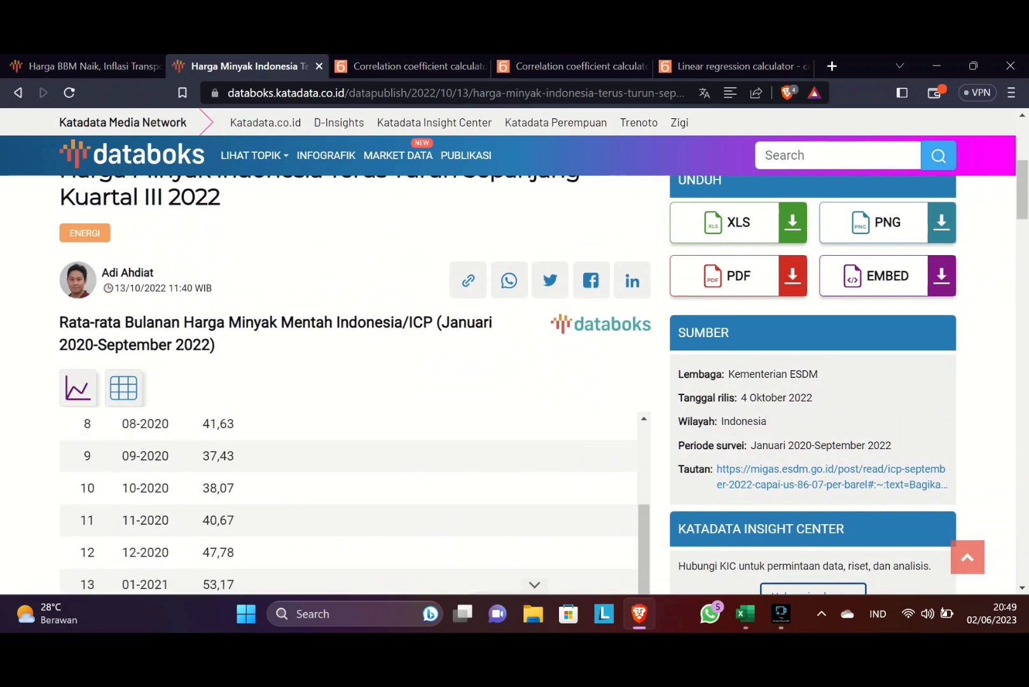
{"action": "scroll", "coordinate": [348, 503], "scroll_direction": "up", "scroll_amount": 4}
Show the transportation consumer price index article's data as a table and review its monthly rows.
{"action": "left_click", "coordinate": [93, 66]}
{"action": "scroll", "coordinate": [214, 446], "scroll_direction": "down", "scroll_amount": 2}
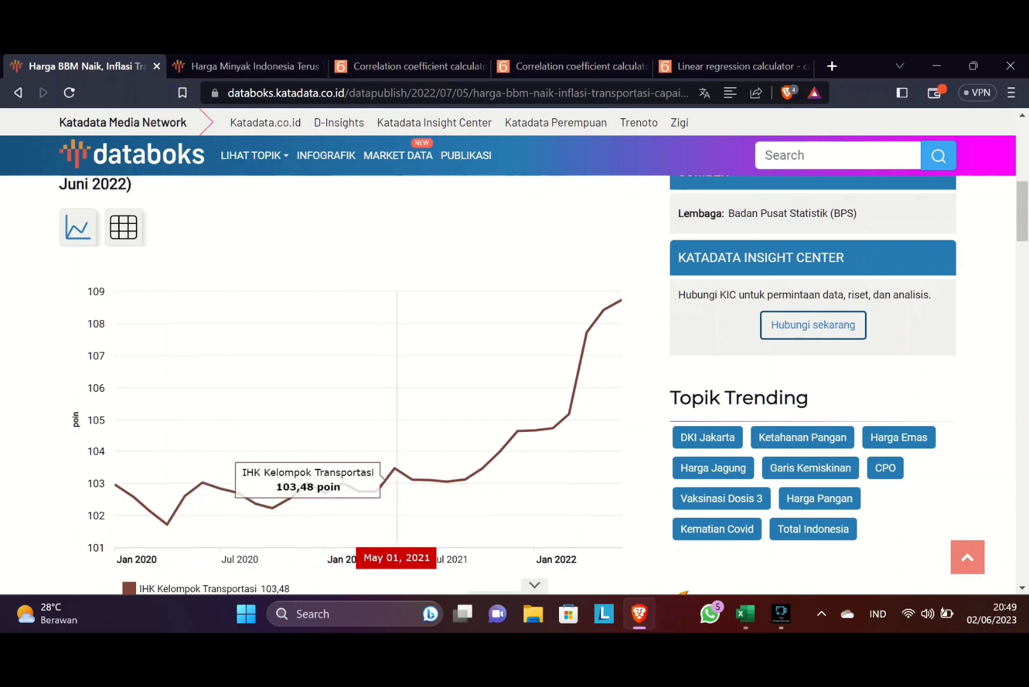
{"action": "left_click", "coordinate": [123, 227]}
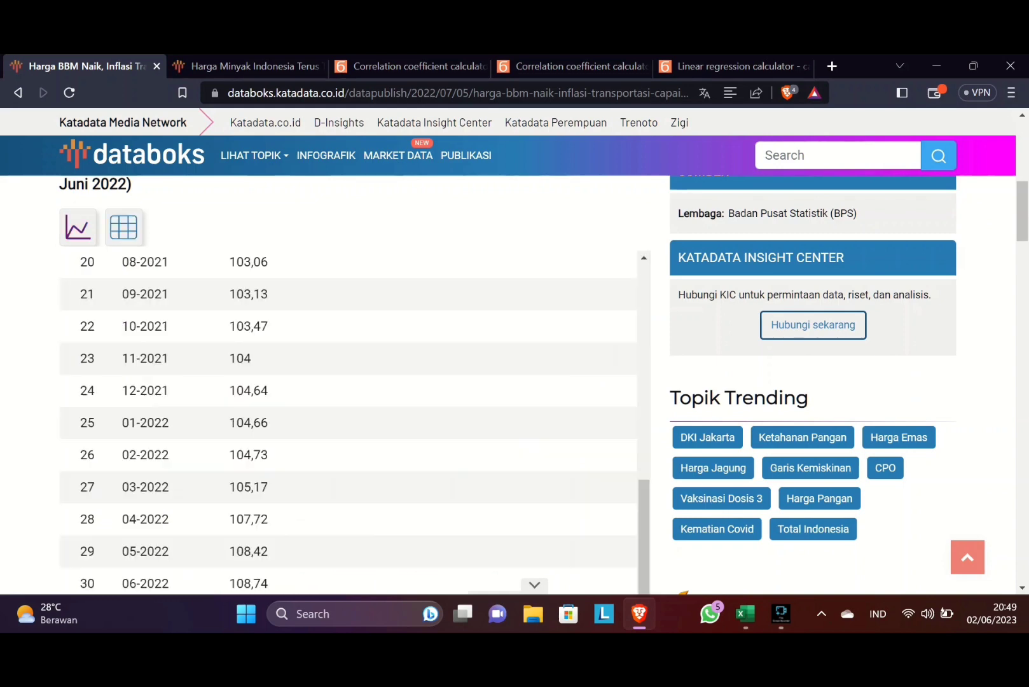
{"action": "scroll", "coordinate": [348, 419], "scroll_direction": "up", "scroll_amount": 10}
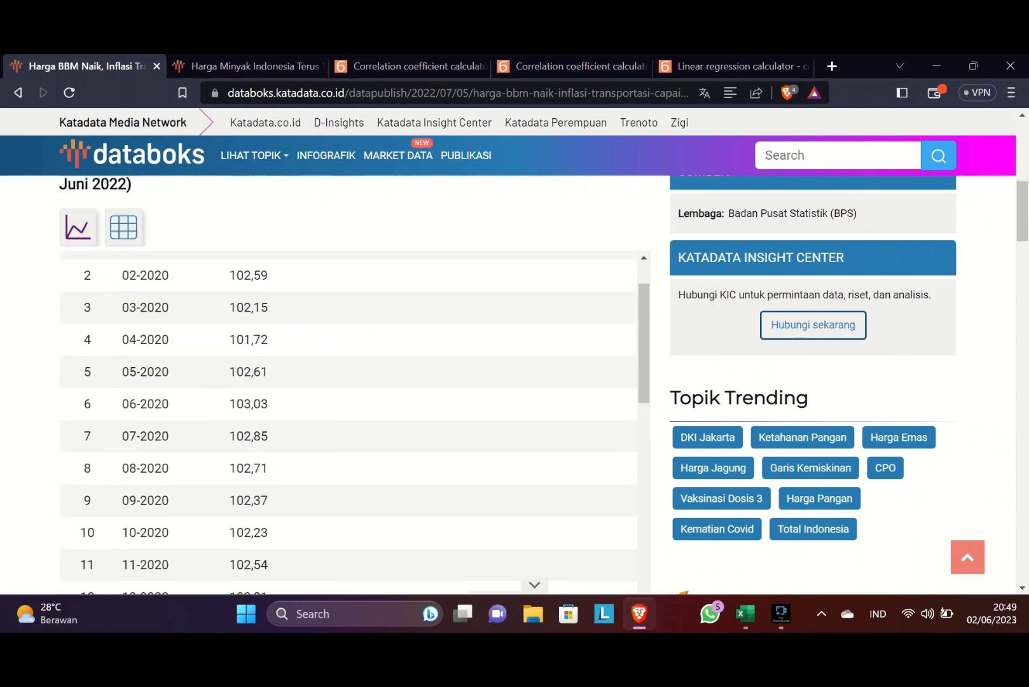
{"action": "scroll", "coordinate": [348, 419], "scroll_direction": "up", "scroll_amount": 5}
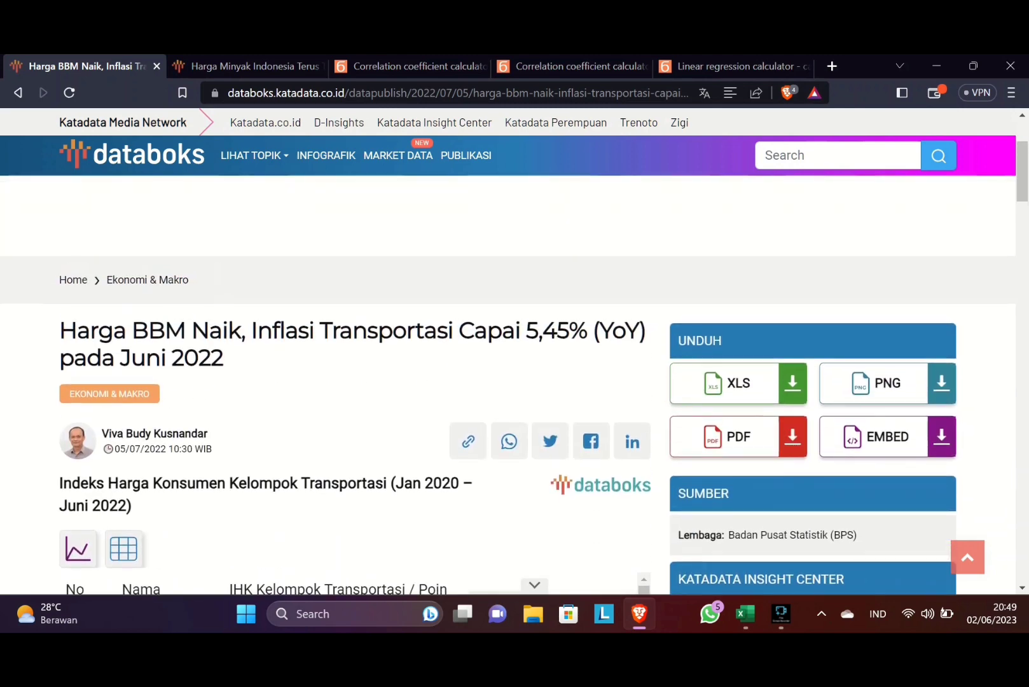
Switch to the Excel crude oil price workbook and copy the January 2020 to June 2022 prices in B2:B31.
{"action": "left_click", "coordinate": [744, 613]}
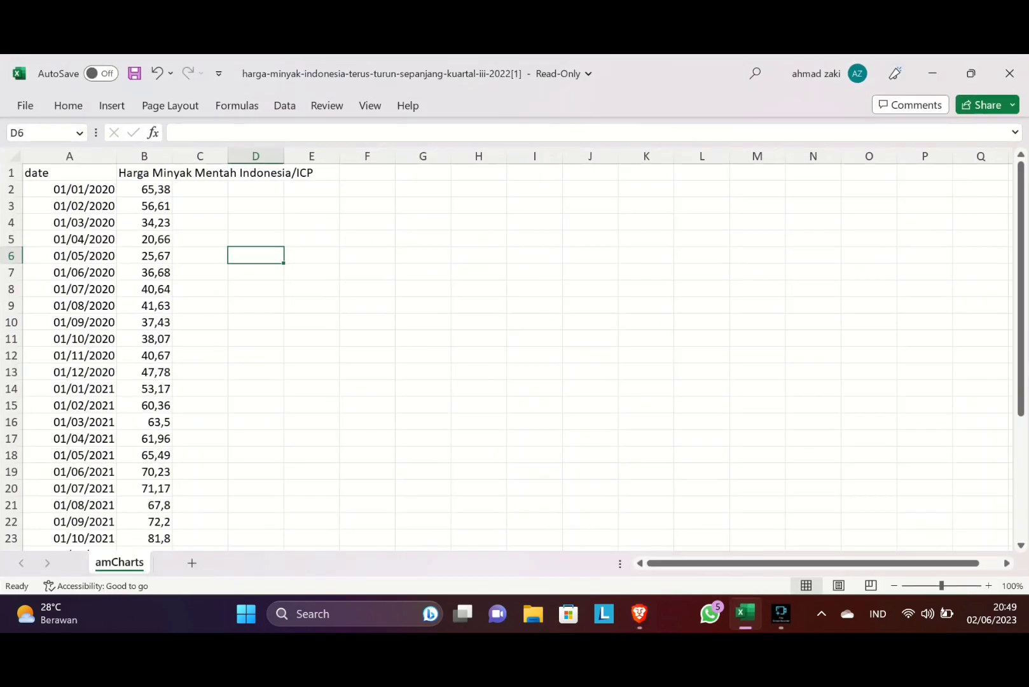
{"action": "left_click_drag", "start_coordinate": [144, 189], "coordinate": [159, 488]}
{"action": "right_click", "coordinate": [159, 487]}
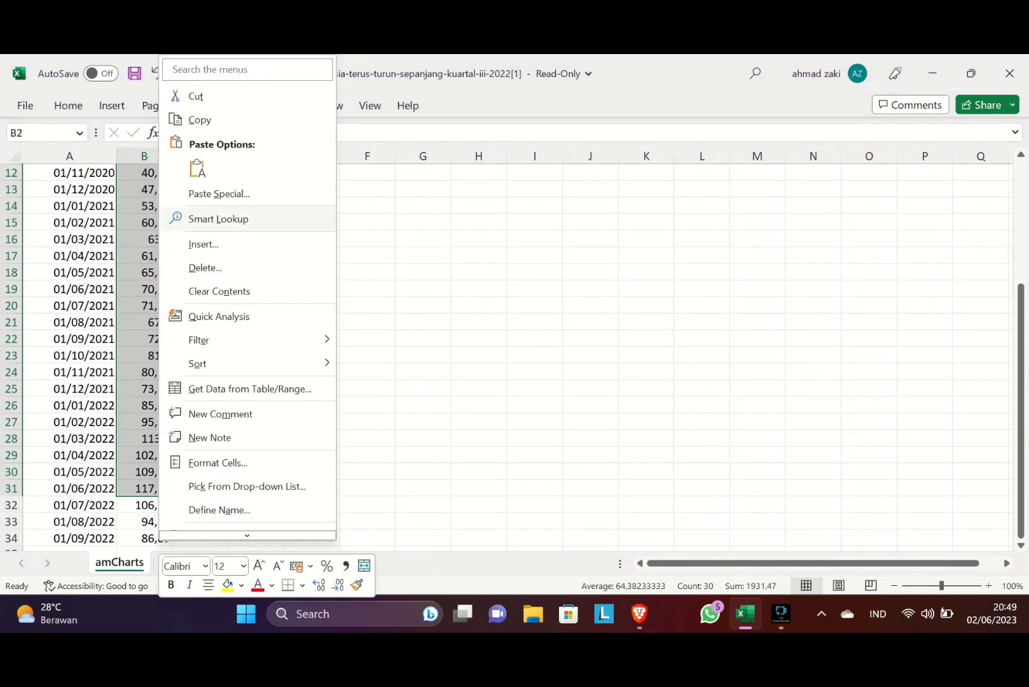
{"action": "left_click", "coordinate": [197, 120]}
{"action": "scroll", "coordinate": [255, 356], "scroll_direction": "up", "scroll_amount": 4}
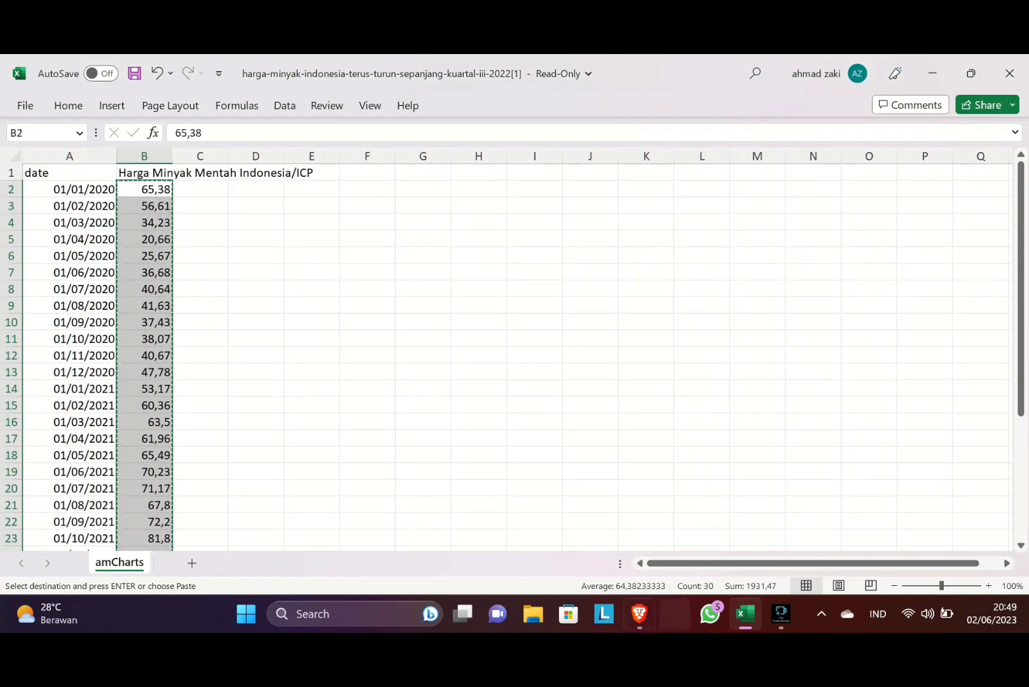
Return to the browser's filled-in correlation calculator and examine the Harga Minyak Mentah and IHK Bidang Transportasi column labels.
{"action": "left_click", "coordinate": [639, 614]}
{"action": "left_click", "coordinate": [566, 66]}
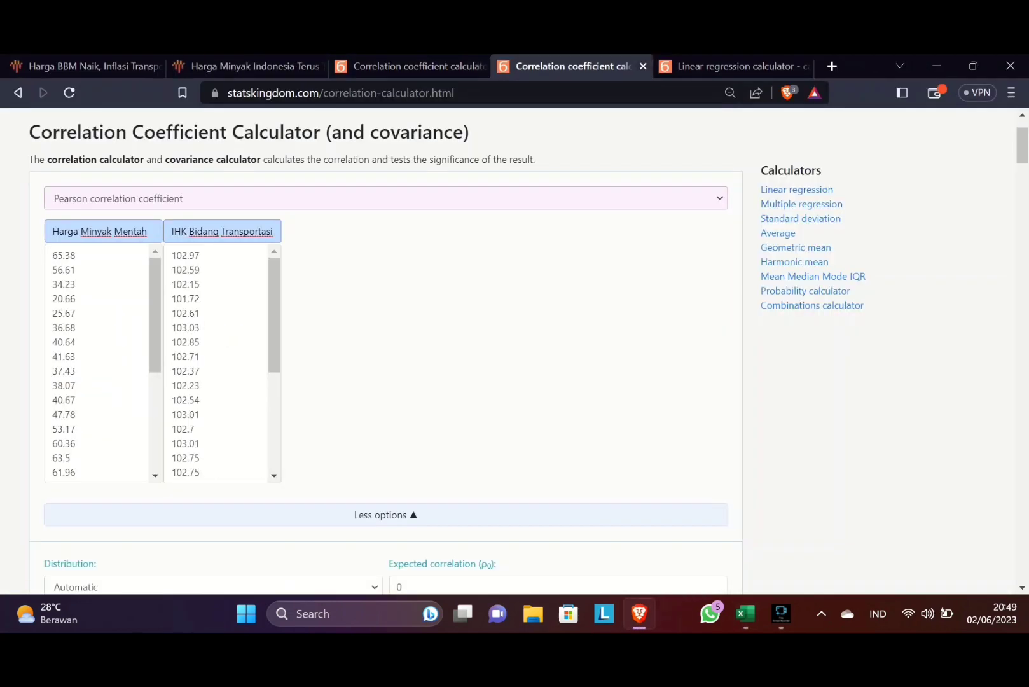
{"action": "scroll", "coordinate": [509, 350], "scroll_direction": "up", "scroll_amount": 1}
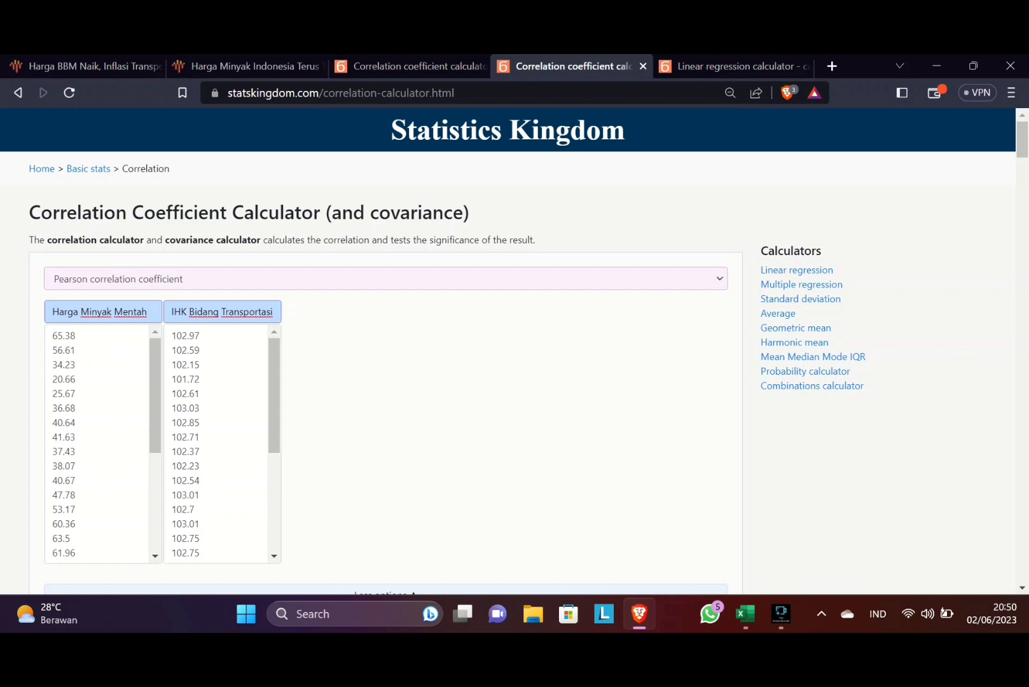
{"action": "left_click", "coordinate": [147, 312]}
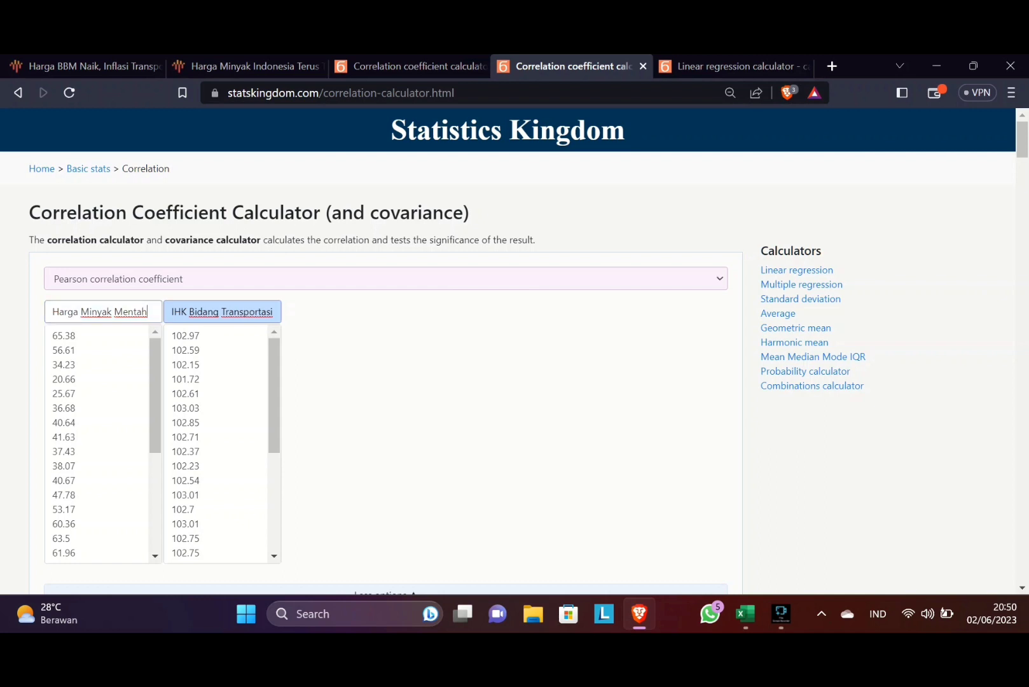
{"action": "left_click_drag", "start_coordinate": [147, 312], "coordinate": [52, 311]}
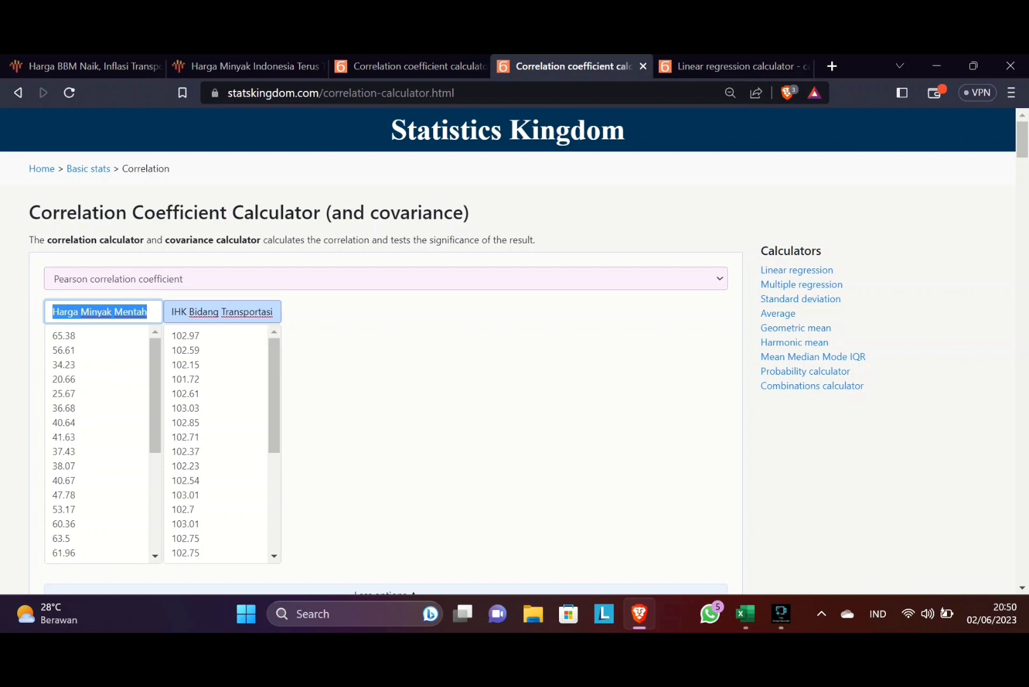
{"action": "left_click_drag", "start_coordinate": [274, 311], "coordinate": [169, 311]}
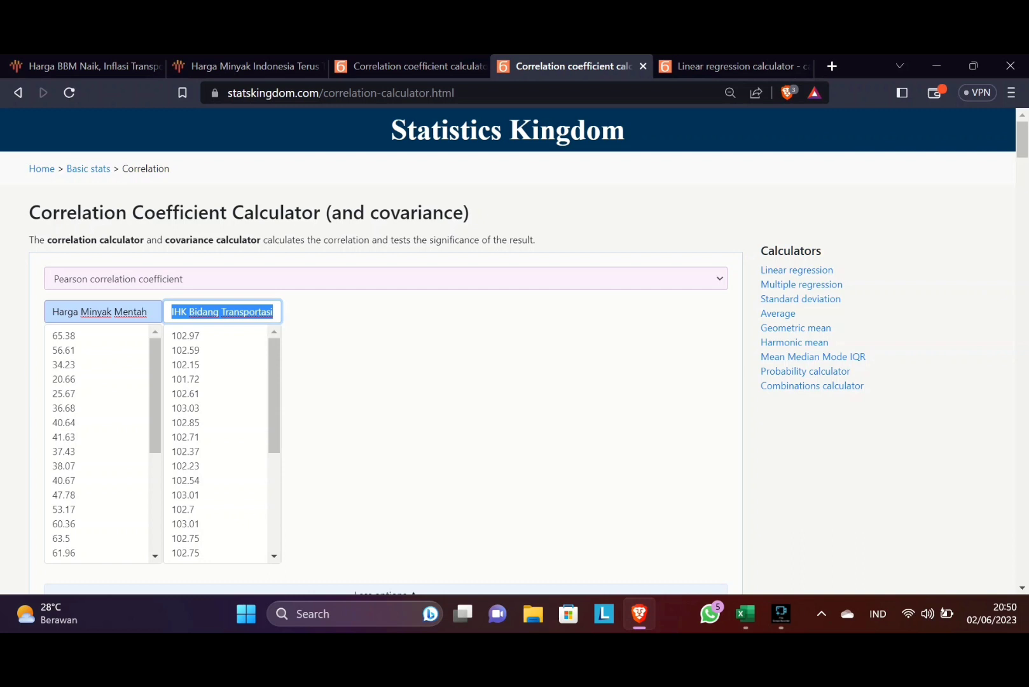
{"action": "left_click", "coordinate": [445, 413]}
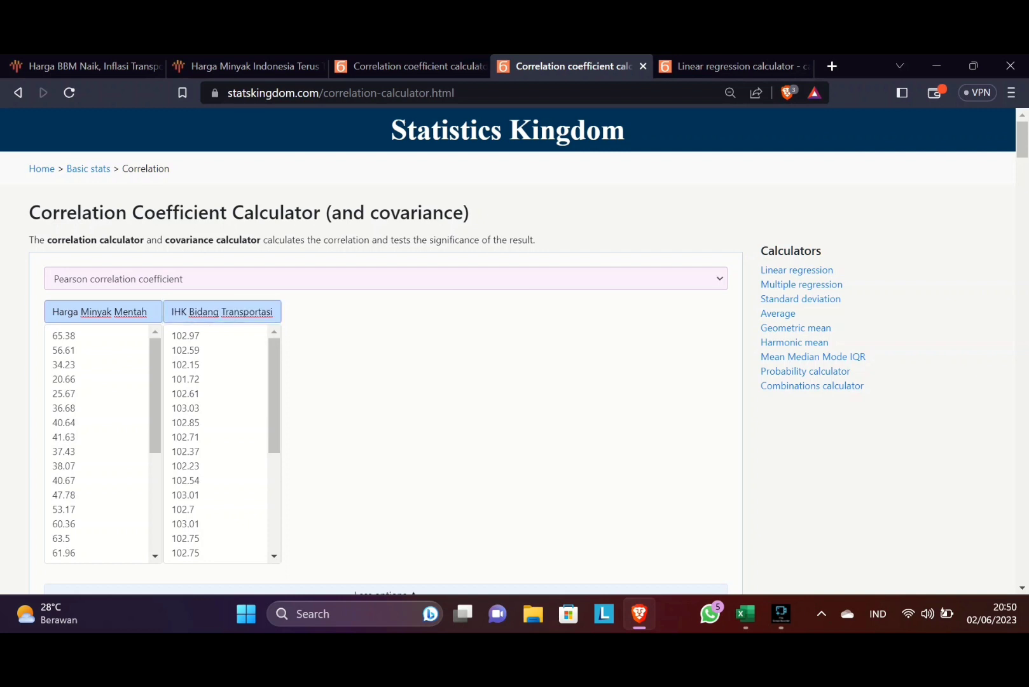
Calculate the Pearson correlation between Harga Minyak Mentah and IHK Bidang Transportasi with the existing test options.
{"action": "scroll", "coordinate": [445, 413], "scroll_direction": "down", "scroll_amount": 4}
{"action": "scroll", "coordinate": [445, 413], "scroll_direction": "down", "scroll_amount": 2}
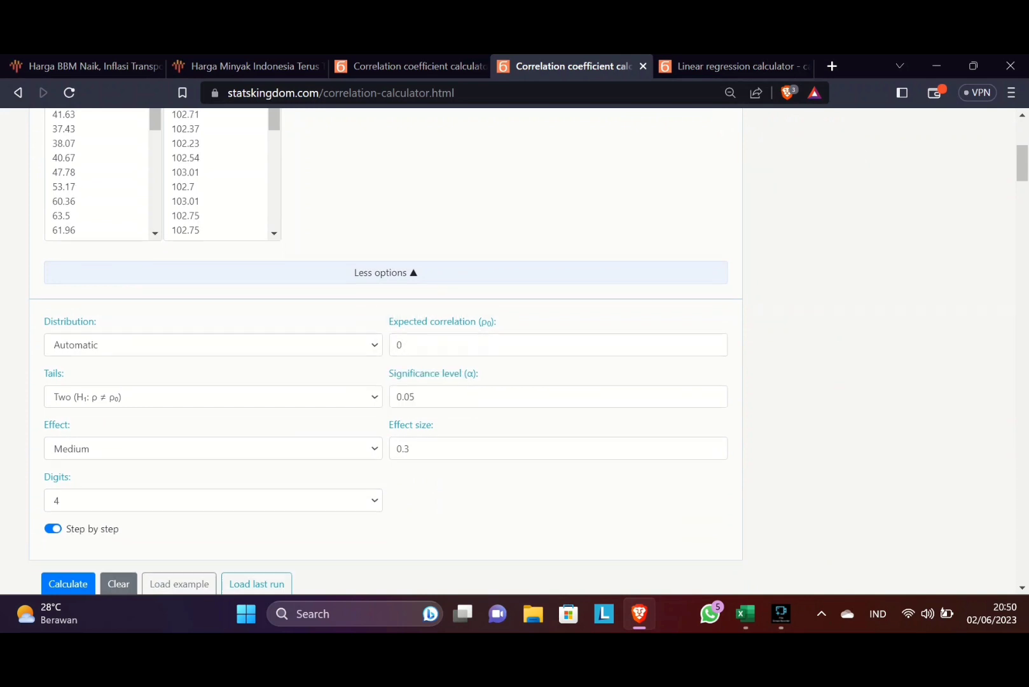
{"action": "scroll", "coordinate": [445, 414], "scroll_direction": "down", "scroll_amount": 2}
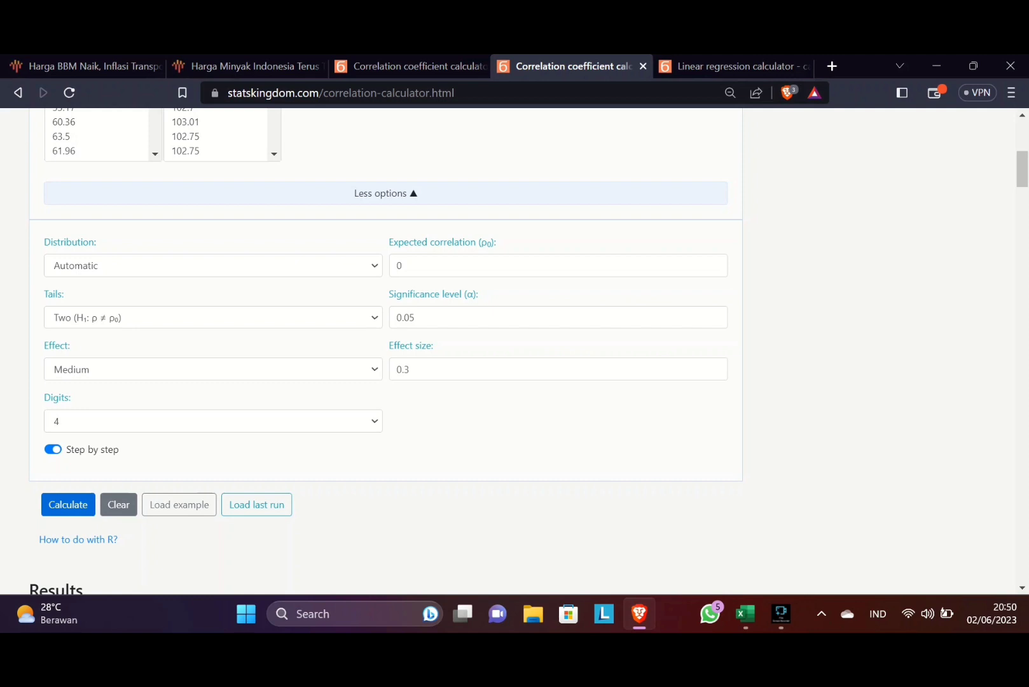
{"action": "left_click", "coordinate": [68, 505]}
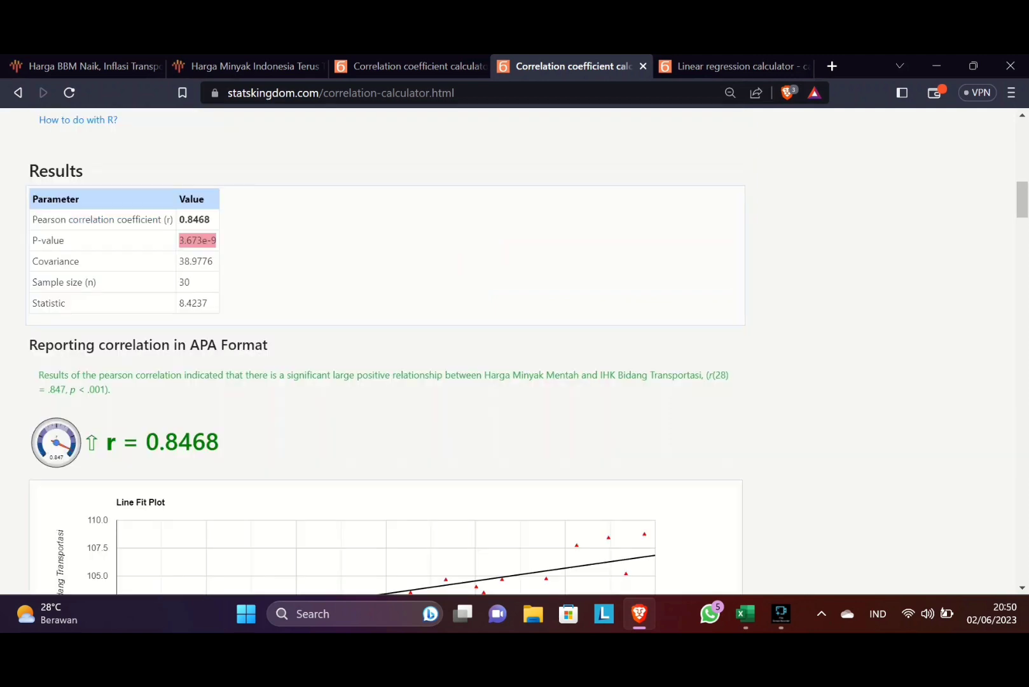
Examine the Pearson correlation coefficient and P-value rows in the results table.
{"action": "scroll", "coordinate": [509, 351], "scroll_direction": "down", "scroll_amount": 1}
{"action": "scroll", "coordinate": [509, 351], "scroll_direction": "up", "scroll_amount": 1}
{"action": "left_click_drag", "start_coordinate": [32, 219], "coordinate": [210, 219]}
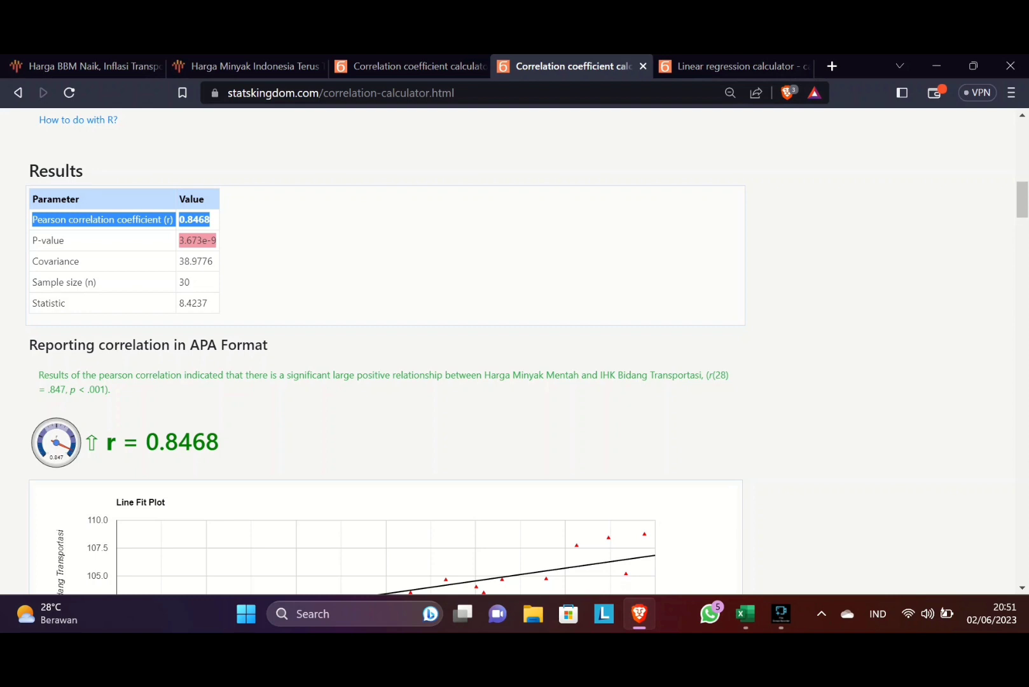
{"action": "left_click", "coordinate": [268, 237]}
{"action": "left_click_drag", "start_coordinate": [31, 240], "coordinate": [215, 241]}
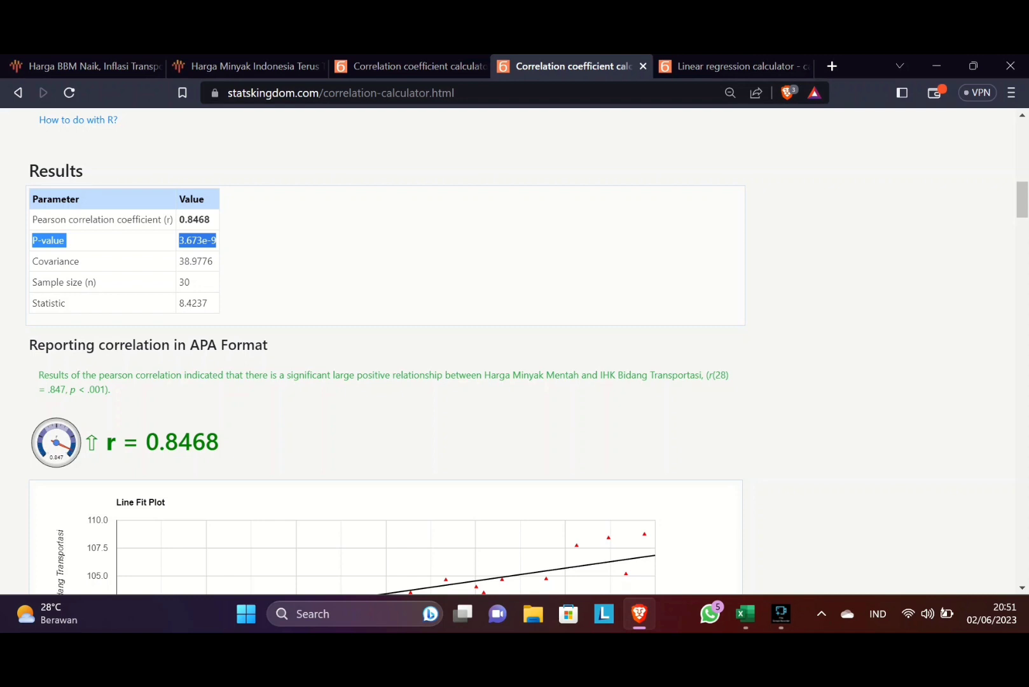
{"action": "left_click", "coordinate": [245, 245]}
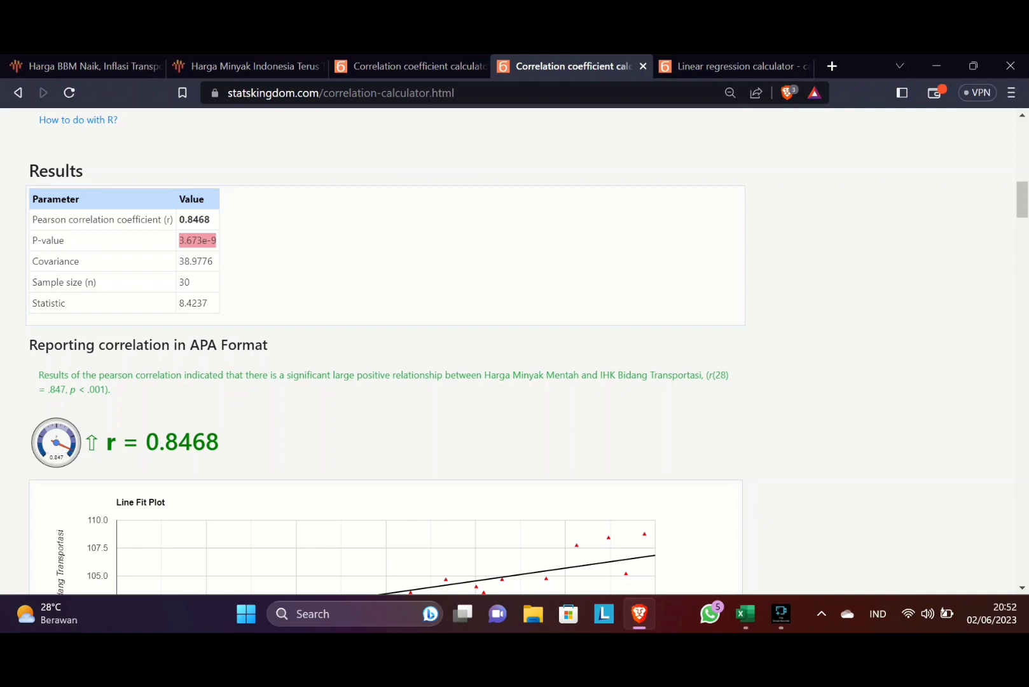
Inspect the Line Fit Plot of crude oil price against the transportation price index below the correlation results.
{"action": "scroll", "coordinate": [385, 350], "scroll_direction": "down", "scroll_amount": 4}
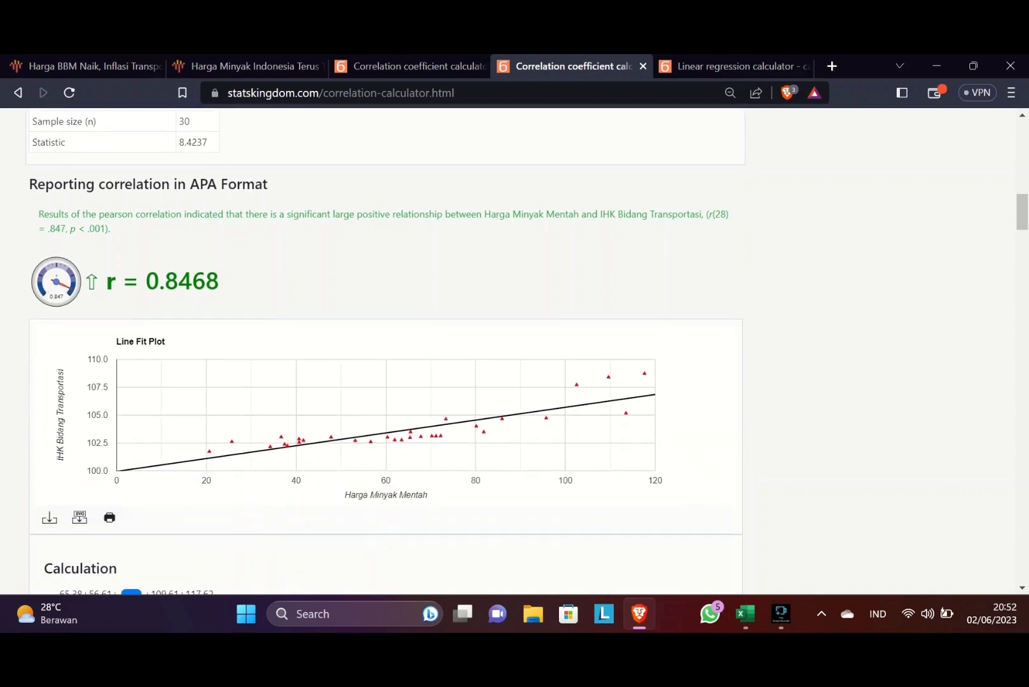
{"action": "scroll", "coordinate": [279, 409], "scroll_direction": "down", "scroll_amount": 1}
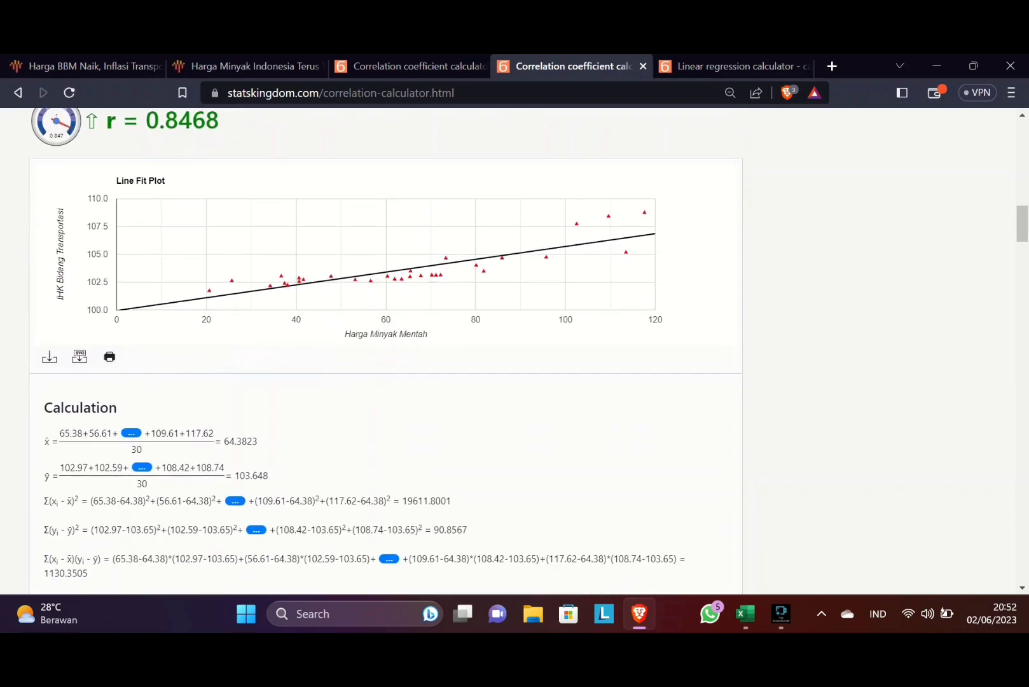
{"action": "left_click_drag", "start_coordinate": [116, 181], "coordinate": [165, 181]}
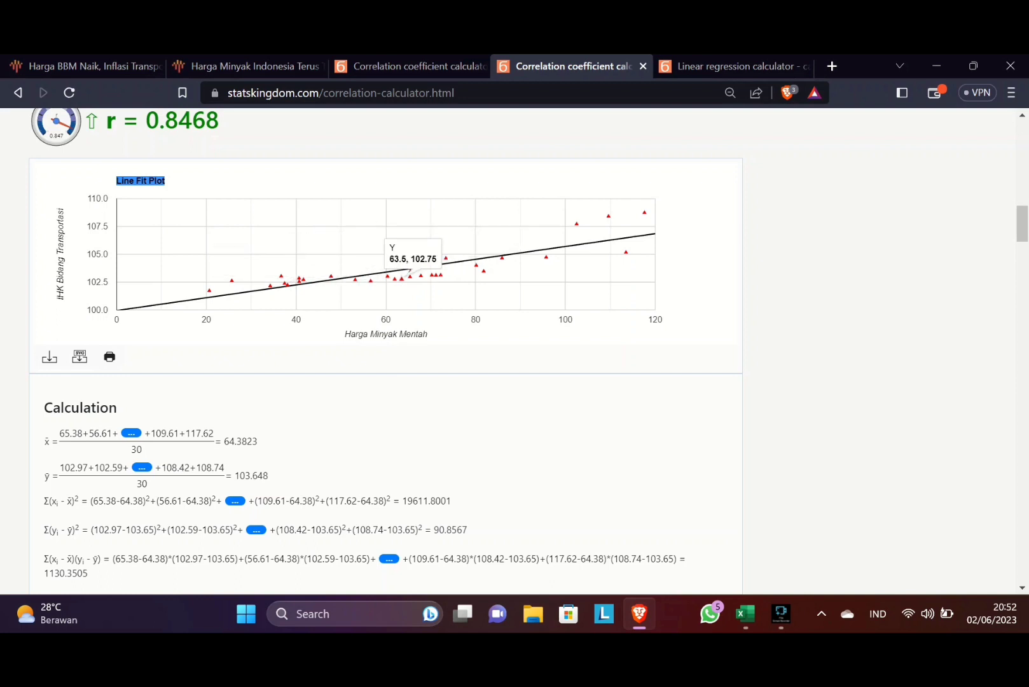
Review the step-by-step correlation calculation and the two-tailed correlation-test explanation, including hypothesis, P-value and test statistic.
{"action": "scroll", "coordinate": [386, 267], "scroll_direction": "down", "scroll_amount": 1}
{"action": "scroll", "coordinate": [386, 350], "scroll_direction": "down", "scroll_amount": 12}
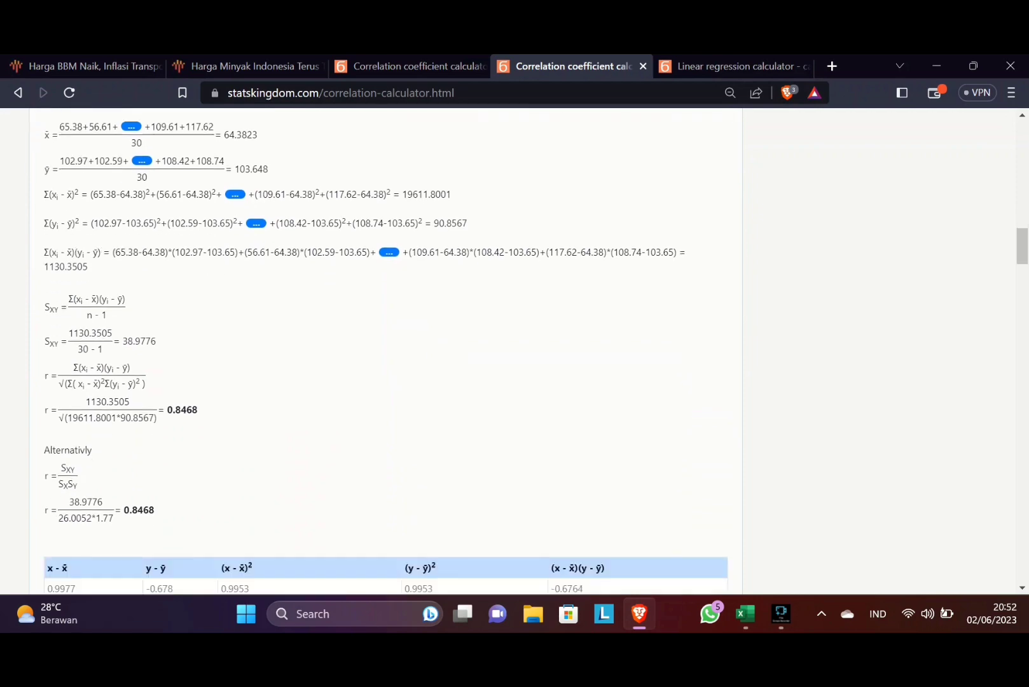
{"action": "scroll", "coordinate": [385, 350], "scroll_direction": "down", "scroll_amount": 10}
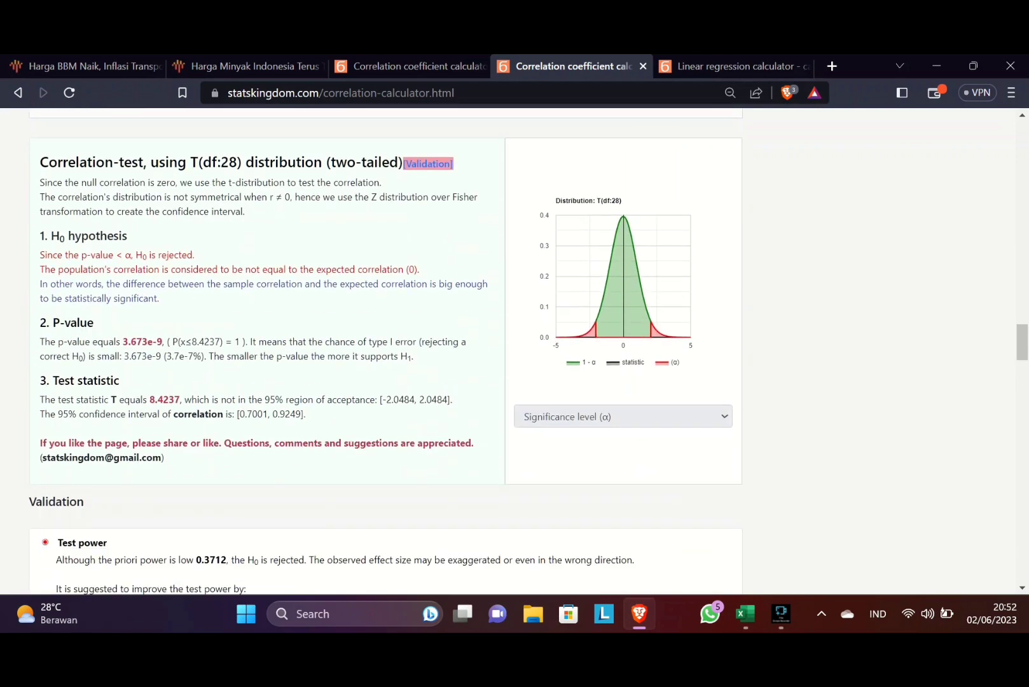
{"action": "left_click_drag", "start_coordinate": [40, 162], "coordinate": [473, 443]}
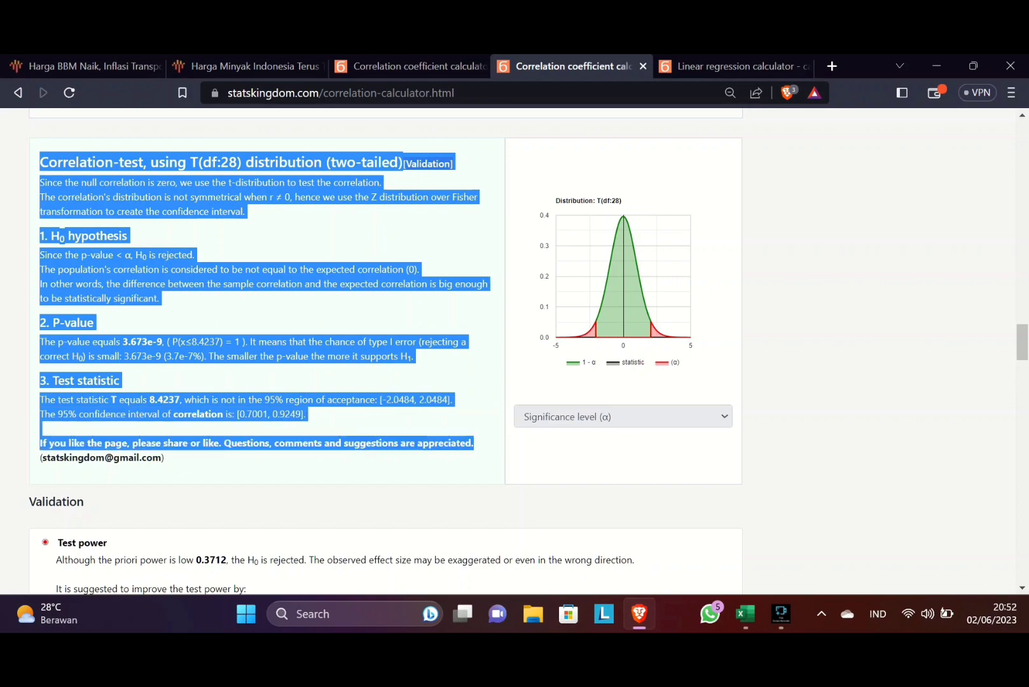
{"action": "scroll", "coordinate": [385, 350], "scroll_direction": "down", "scroll_amount": 10}
Open the linear regression calculator and examine its filled-in data, the regression line equation and the Line Fit Plot.
{"action": "left_click", "coordinate": [731, 66]}
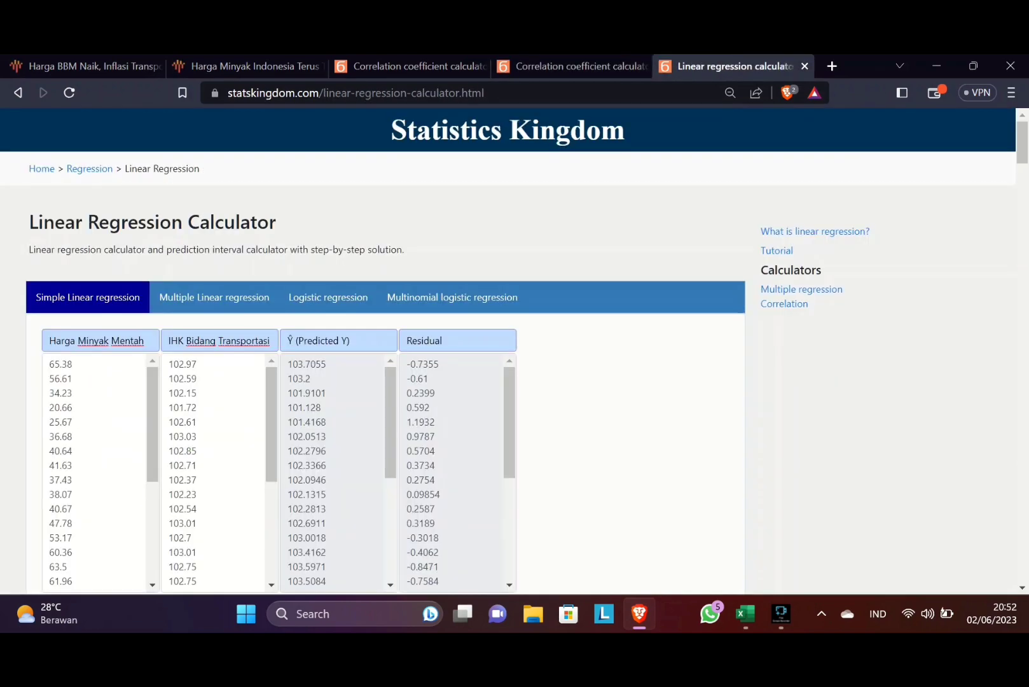
{"action": "left_click_drag", "start_coordinate": [29, 221], "coordinate": [277, 222]}
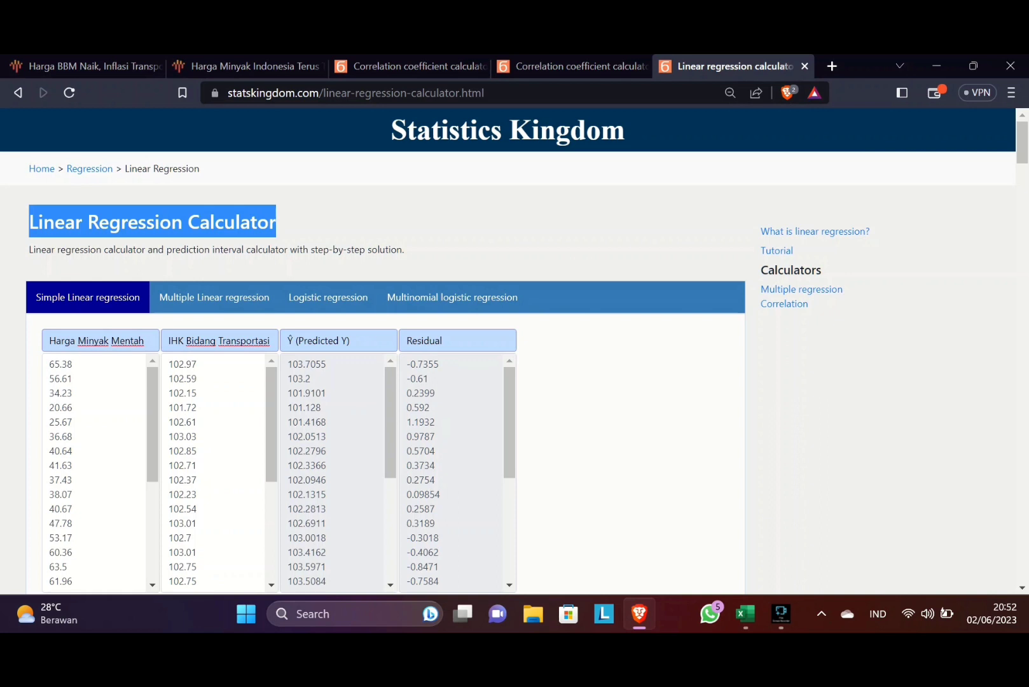
{"action": "scroll", "coordinate": [385, 350], "scroll_direction": "down", "scroll_amount": 1}
{"action": "scroll", "coordinate": [386, 350], "scroll_direction": "down", "scroll_amount": 1}
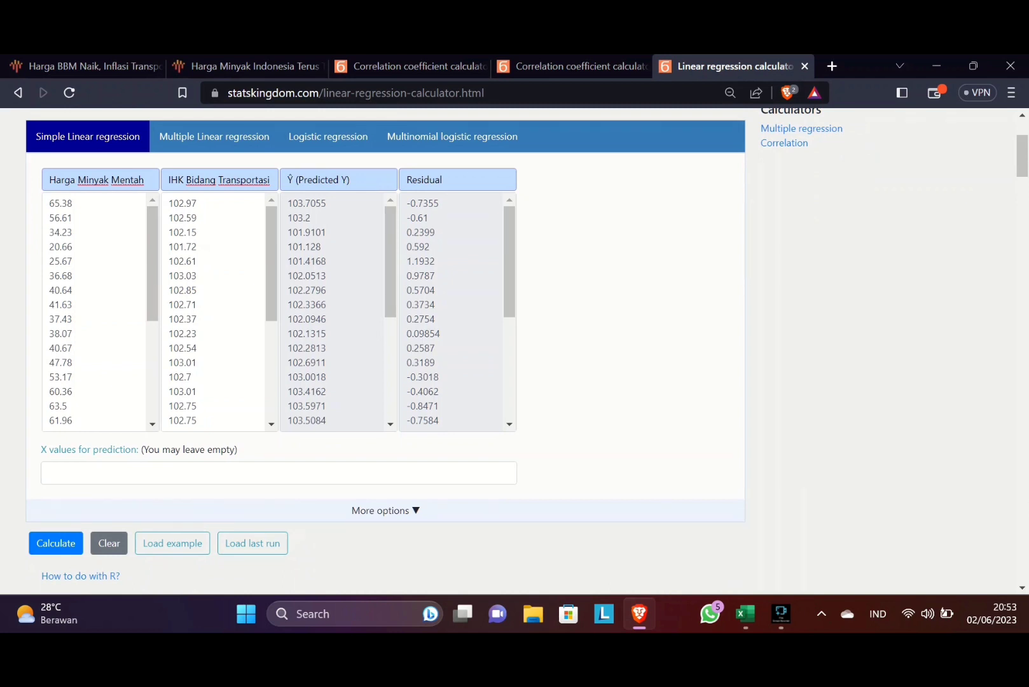
{"action": "scroll", "coordinate": [95, 312], "scroll_direction": "down", "scroll_amount": 7}
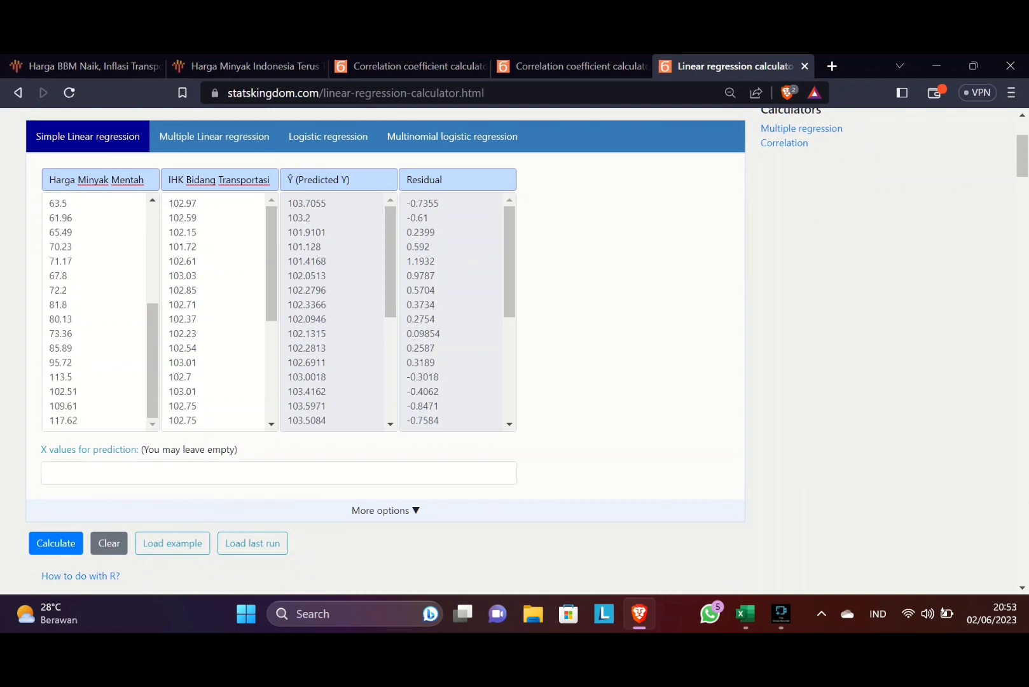
{"action": "scroll", "coordinate": [381, 350], "scroll_direction": "down", "scroll_amount": 3}
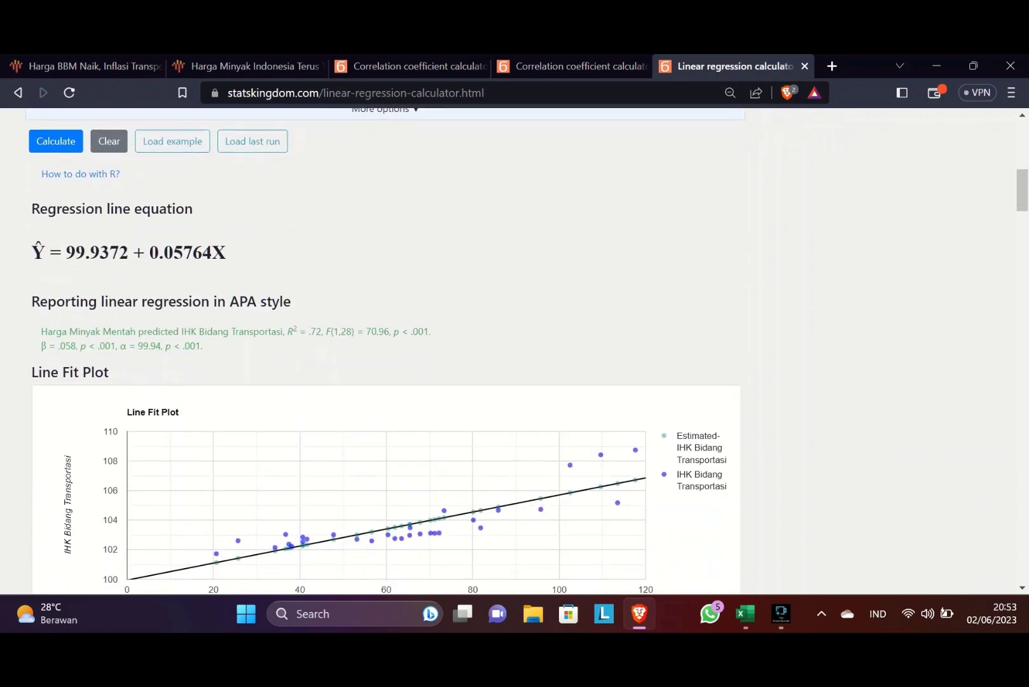
Examine the regression line equation, highlighting its full right-hand side and the X term.
{"action": "left_click_drag", "start_coordinate": [65, 253], "coordinate": [227, 253]}
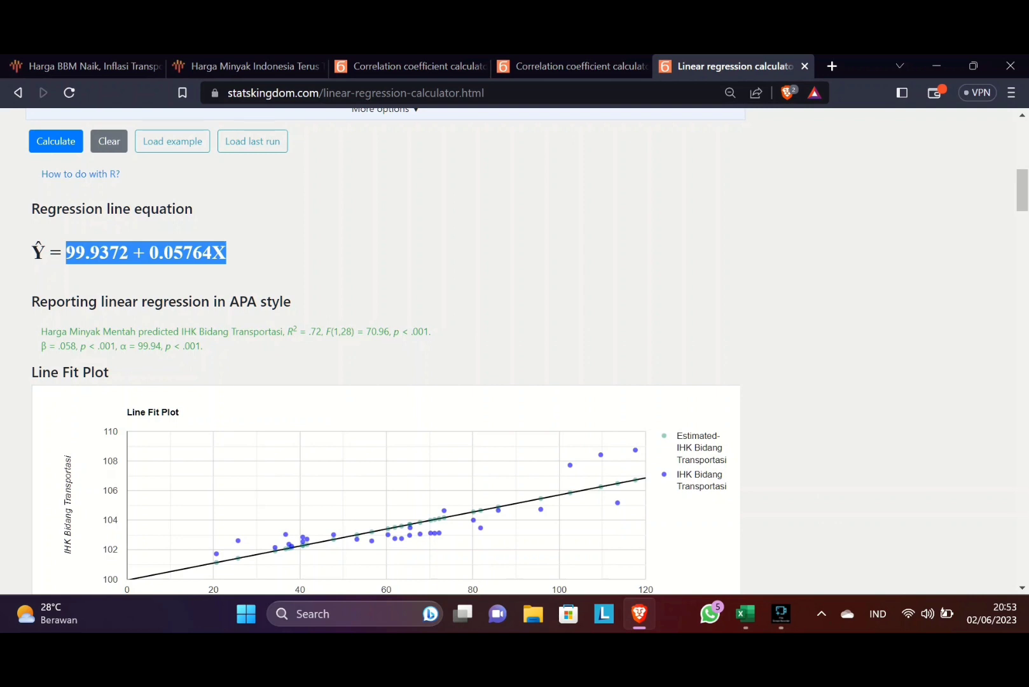
{"action": "left_click", "coordinate": [255, 258]}
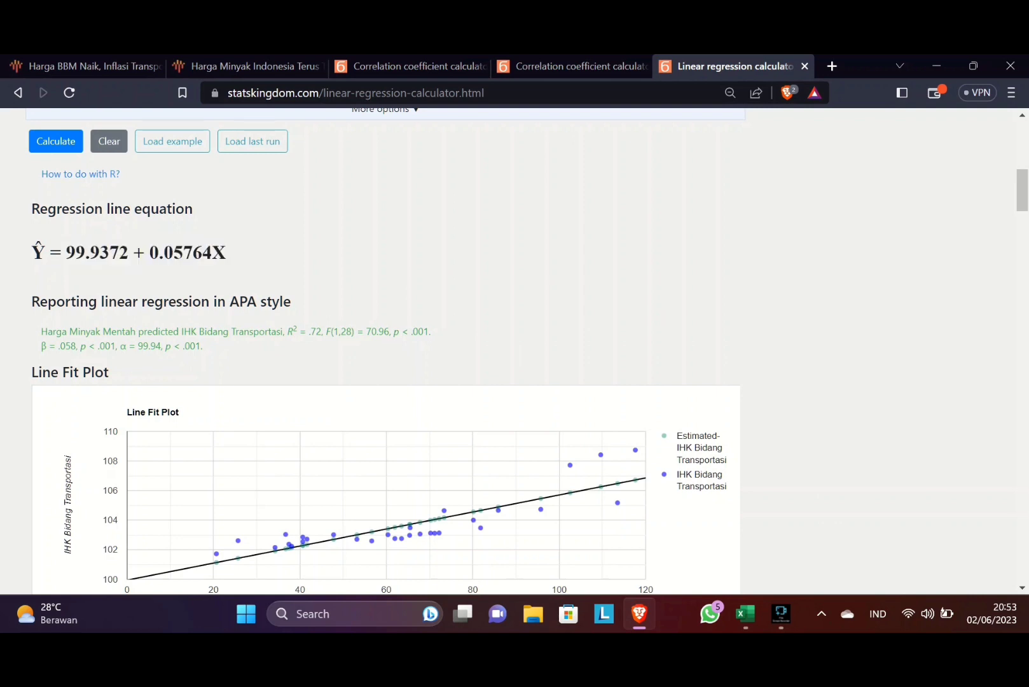
{"action": "left_click_drag", "start_coordinate": [228, 253], "coordinate": [213, 254]}
Examine the predicted Y values in the simple linear regression data table.
{"action": "scroll", "coordinate": [509, 350], "scroll_direction": "up", "scroll_amount": 2}
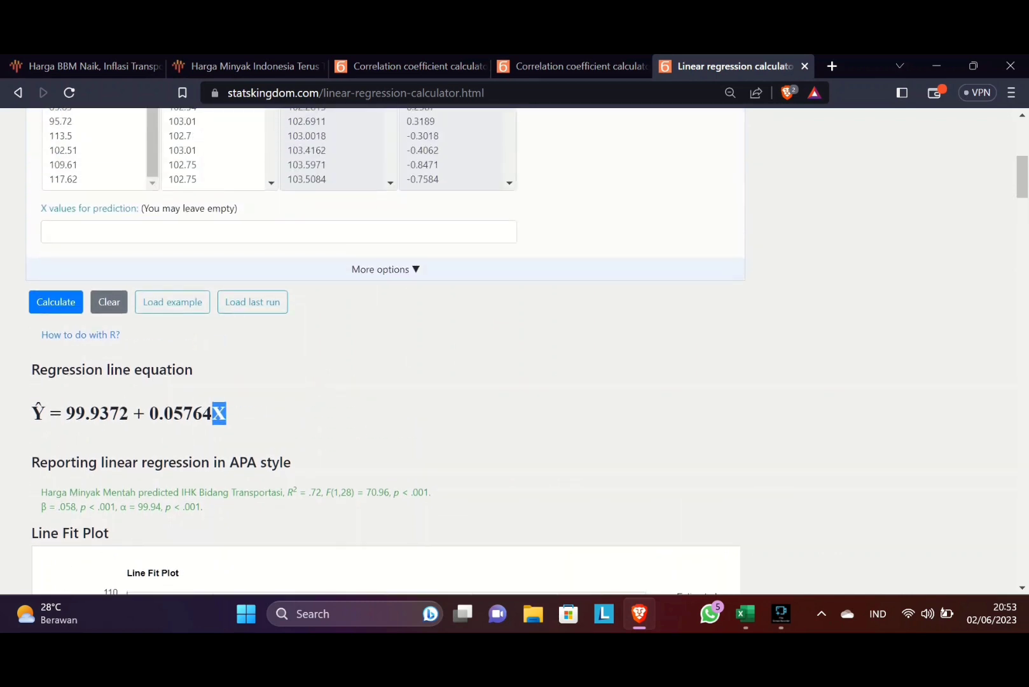
{"action": "scroll", "coordinate": [509, 350], "scroll_direction": "up", "scroll_amount": 4}
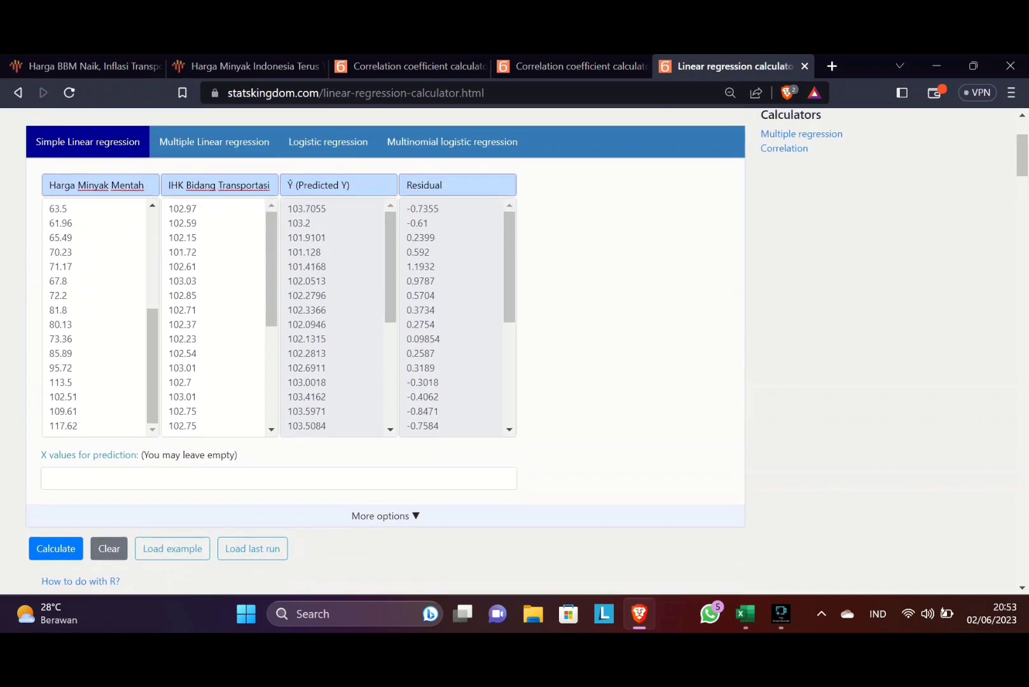
{"action": "scroll", "coordinate": [509, 349], "scroll_direction": "down", "scroll_amount": 4}
{"action": "scroll", "coordinate": [508, 349], "scroll_direction": "up", "scroll_amount": 5}
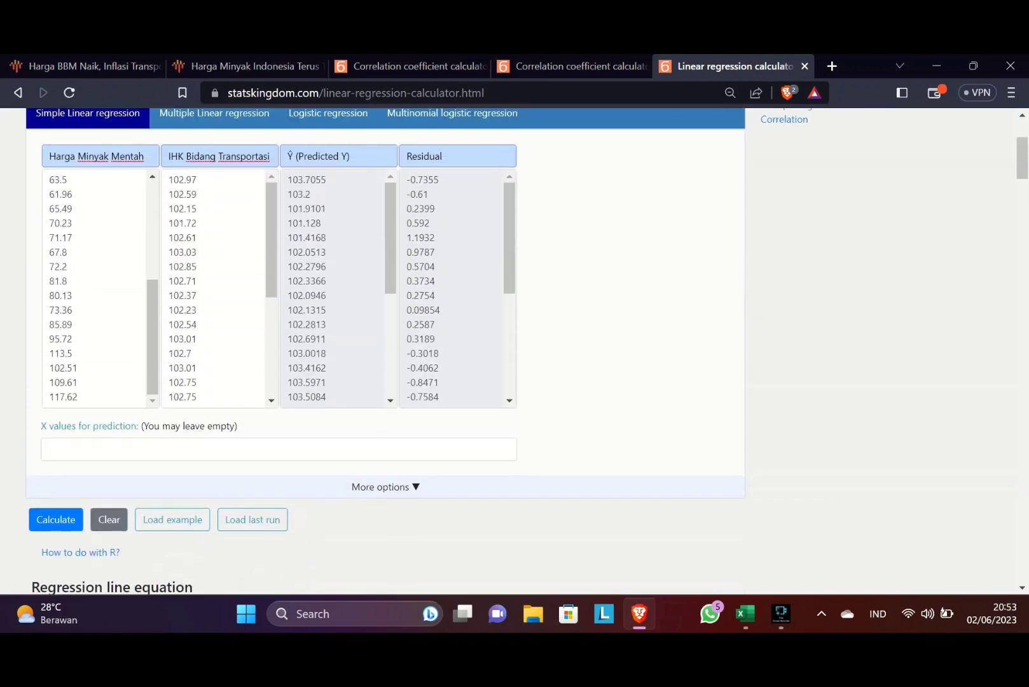
{"action": "key", "text": "shift+Down"}
{"action": "key", "text": "shift+Down"}
{"action": "key", "text": "shift+Down"}
{"action": "key", "text": "shift+Down"}
{"action": "key", "text": "shift+Down"}
{"action": "key", "text": "shift+Down"}
{"action": "key", "text": "shift+Down"}
{"action": "key", "text": "shift+Down"}
{"action": "key", "text": "shift+Down"}
{"action": "key", "text": "shift+Down"}
{"action": "key", "text": "shift+Down"}
{"action": "key", "text": "shift+Down"}
{"action": "key", "text": "shift+Down"}
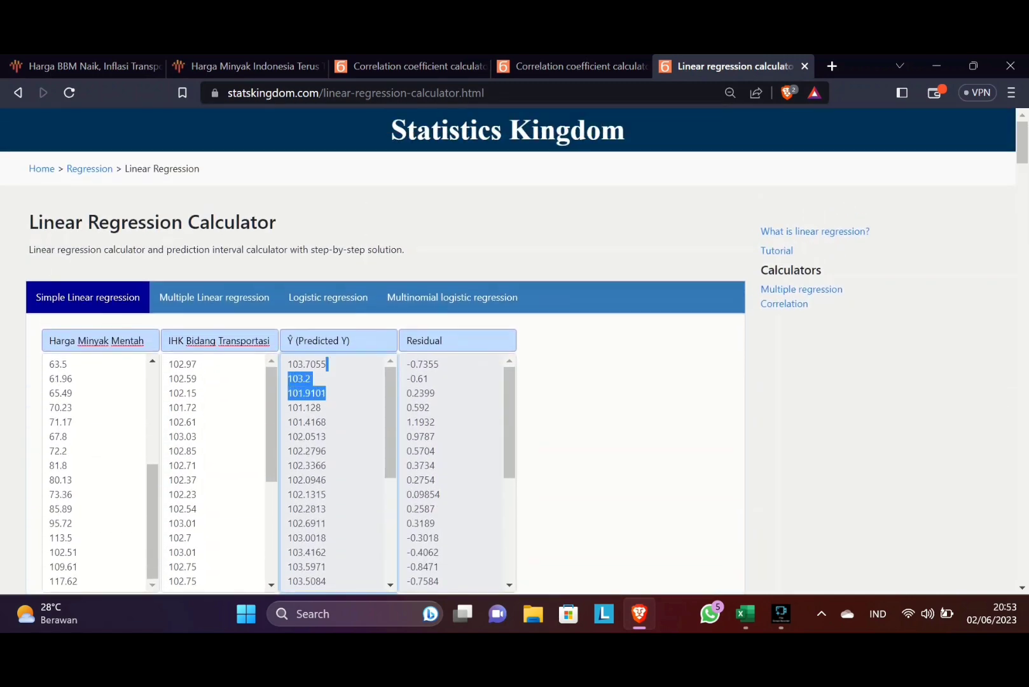
{"action": "key", "text": "shift+Up"}
{"action": "key", "text": "shift+Up"}
{"action": "key", "text": "shift+Up"}
{"action": "key", "text": "shift+Up"}
{"action": "key", "text": "shift+Up"}
{"action": "key", "text": "shift+Up"}
{"action": "key", "text": "shift+Up"}
{"action": "key", "text": "shift+Up"}
{"action": "key", "text": "shift+Up"}
{"action": "key", "text": "shift+Up"}
{"action": "key", "text": "shift+Up"}
{"action": "key", "text": "shift+Up"}
{"action": "left_click_drag", "start_coordinate": [328, 378], "coordinate": [328, 364]}
Examine the Residual column of the regression data table, highlighting its upper values.
{"action": "left_click_drag", "start_coordinate": [444, 365], "coordinate": [444, 552]}
{"action": "key", "text": "shift+Up"}
{"action": "key", "text": "shift+Up"}
{"action": "key", "text": "shift+Up"}
{"action": "key", "text": "shift+Up"}
{"action": "key", "text": "shift+Up"}
{"action": "key", "text": "shift+Up"}
{"action": "key", "text": "shift+Up"}
{"action": "key", "text": "shift+Up"}
{"action": "key", "text": "shift+Up"}
{"action": "key", "text": "shift+Up"}
{"action": "key", "text": "shift+Up"}
{"action": "key", "text": "shift+Up"}
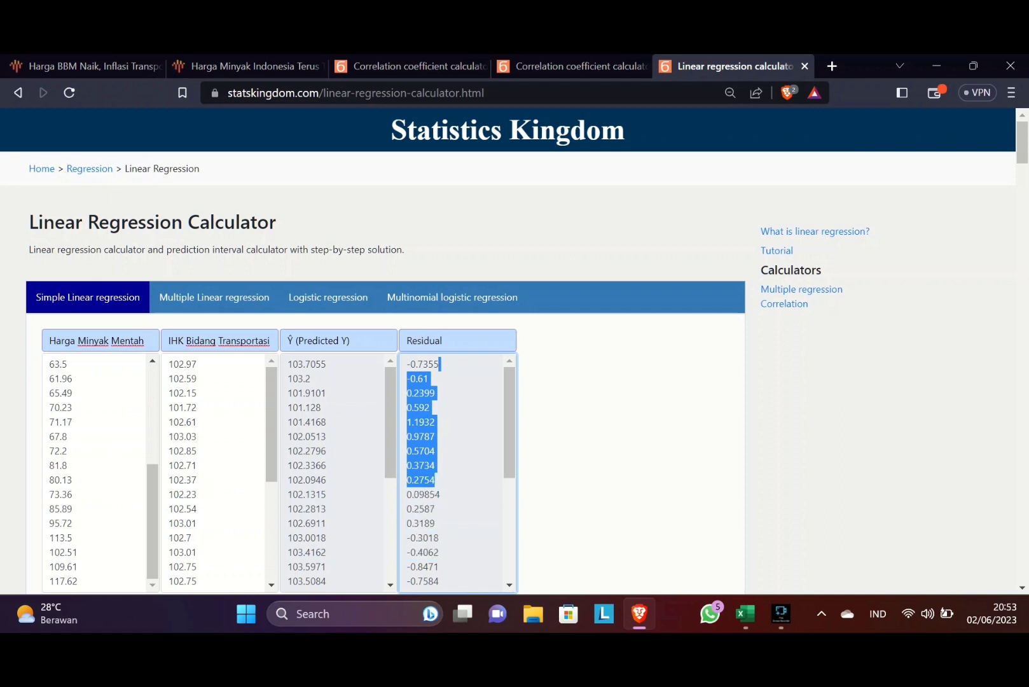
{"action": "left_click", "coordinate": [585, 394]}
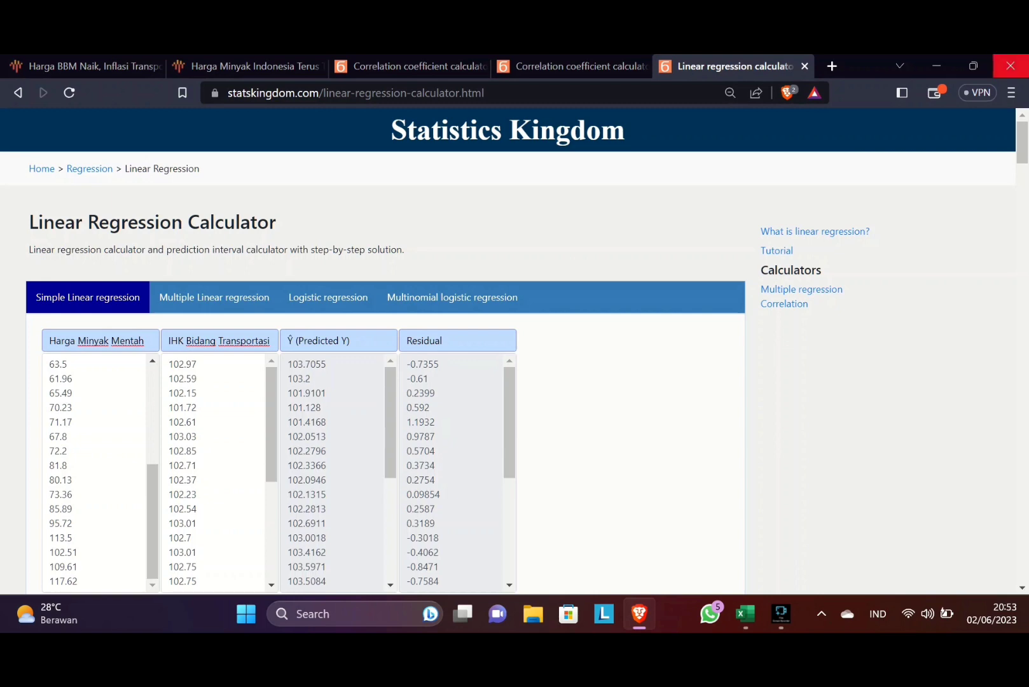
{"action": "left_click", "coordinate": [937, 66]}
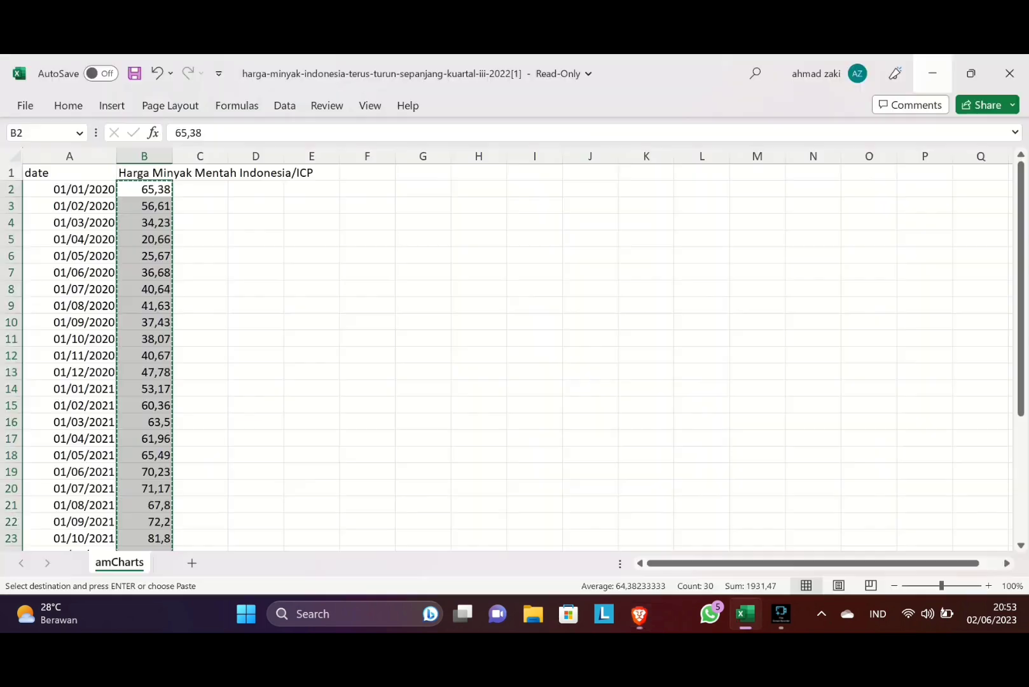
{"action": "left_click", "coordinate": [932, 73]}
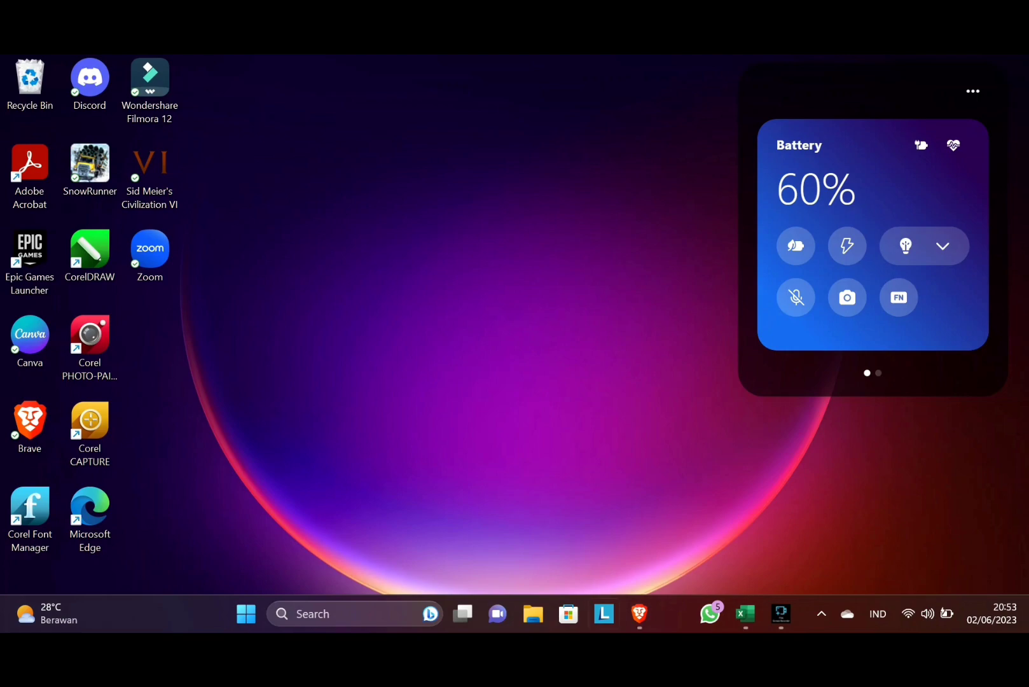
{"action": "left_click", "coordinate": [639, 614]}
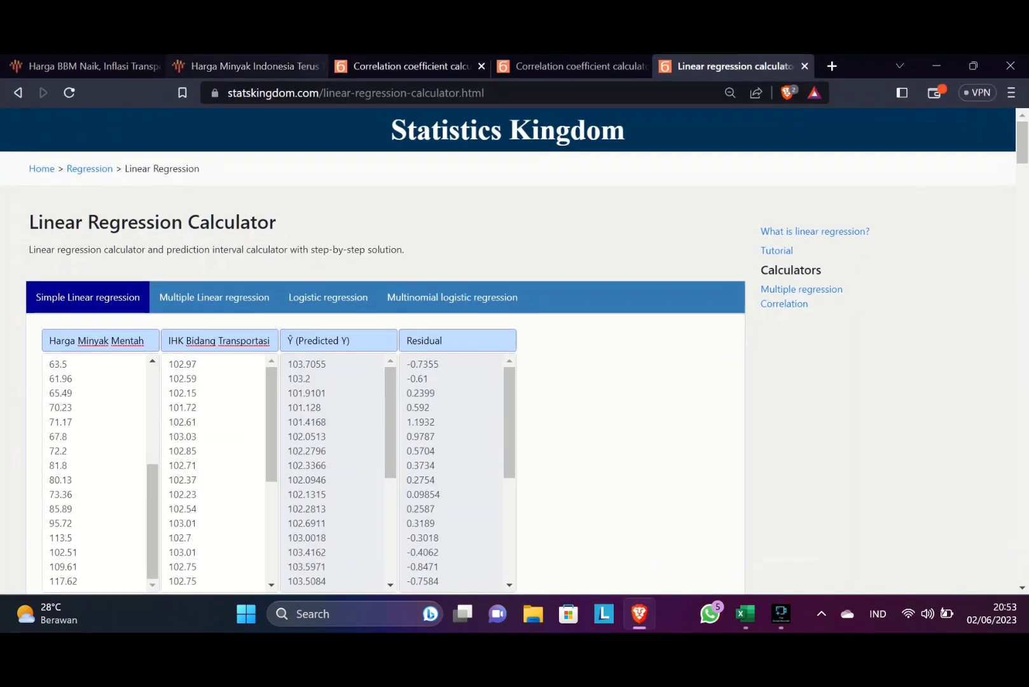
Return to the correlation calculator's results table and review the Pearson correlation coefficient and P-value rows.
{"action": "left_click", "coordinate": [560, 66]}
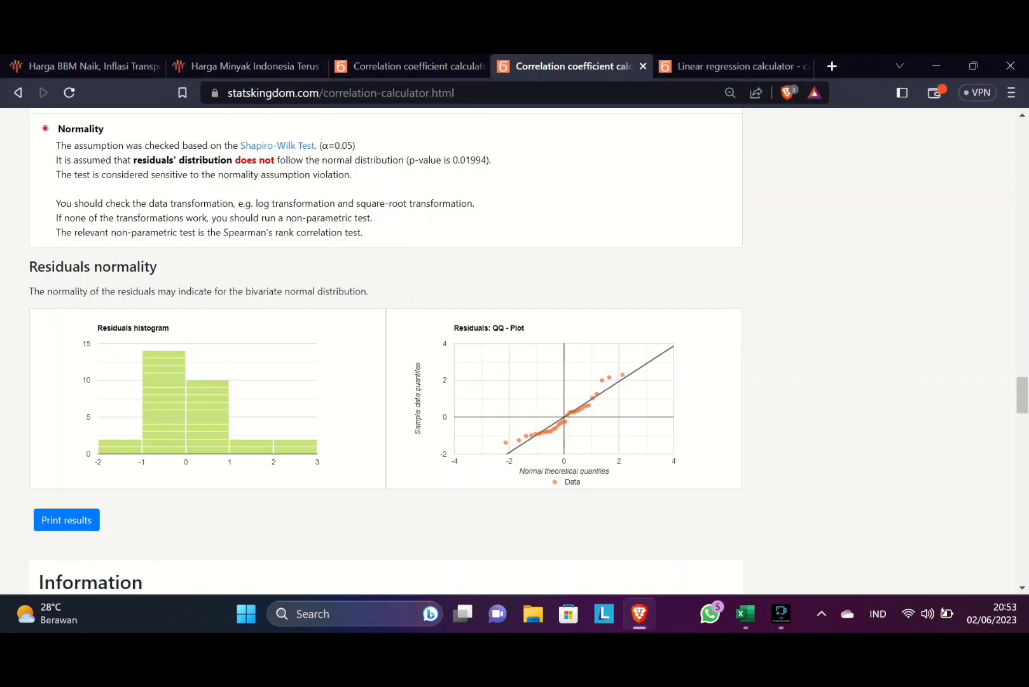
{"action": "scroll", "coordinate": [386, 350], "scroll_direction": "up", "scroll_amount": 20}
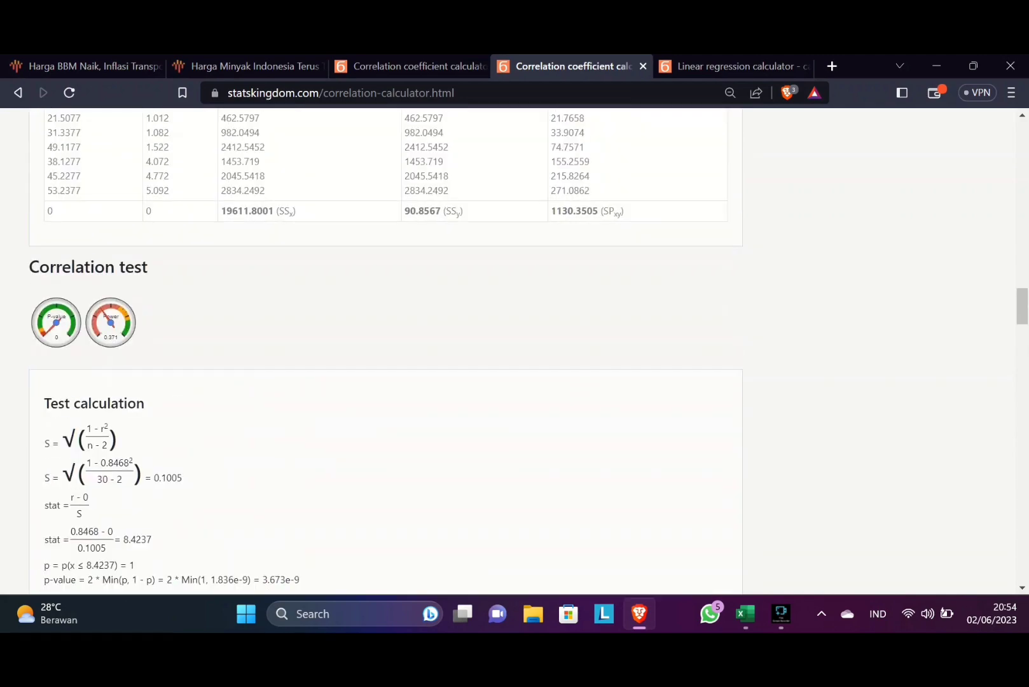
{"action": "scroll", "coordinate": [386, 350], "scroll_direction": "up", "scroll_amount": 12}
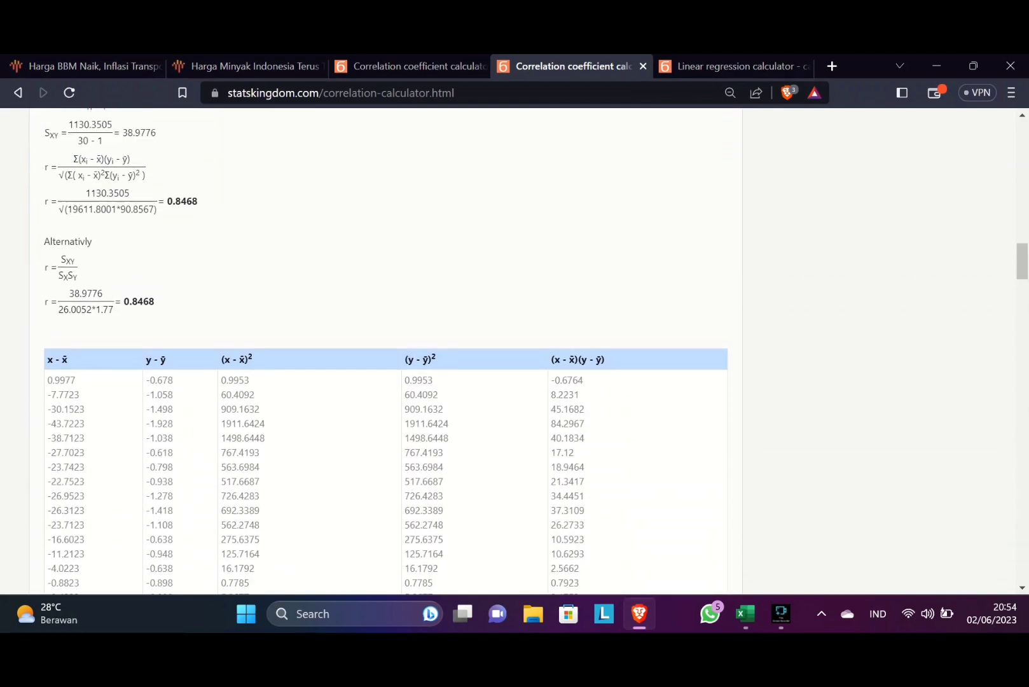
{"action": "scroll", "coordinate": [385, 350], "scroll_direction": "up", "scroll_amount": 15}
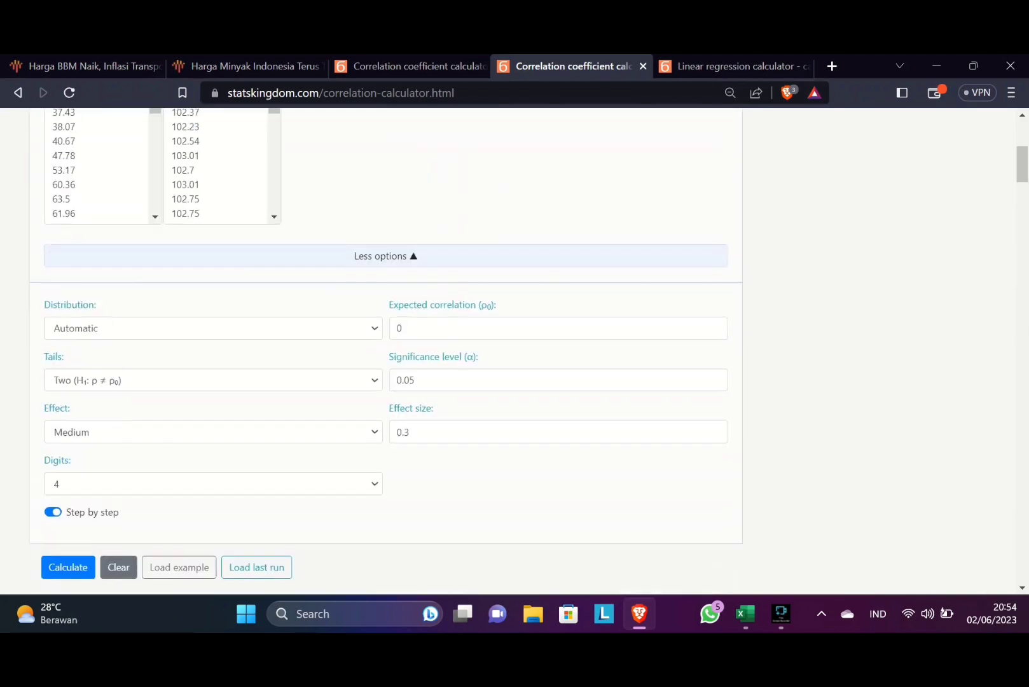
{"action": "scroll", "coordinate": [386, 350], "scroll_direction": "down", "scroll_amount": 7}
{"action": "scroll", "coordinate": [386, 349], "scroll_direction": "up", "scroll_amount": 1}
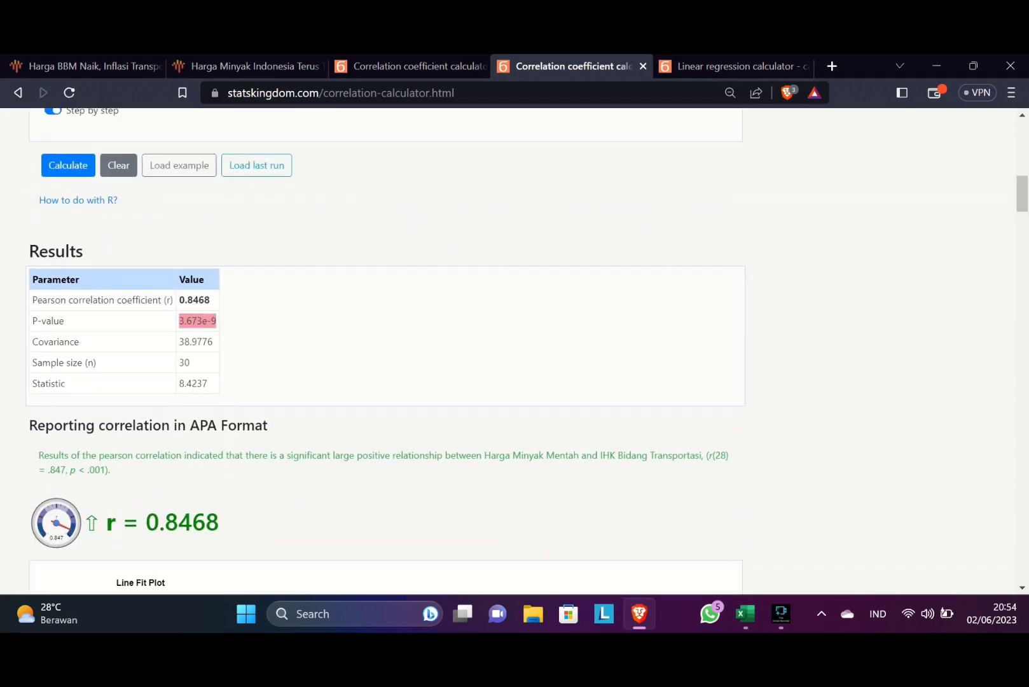
{"action": "left_click_drag", "start_coordinate": [32, 300], "coordinate": [211, 301]}
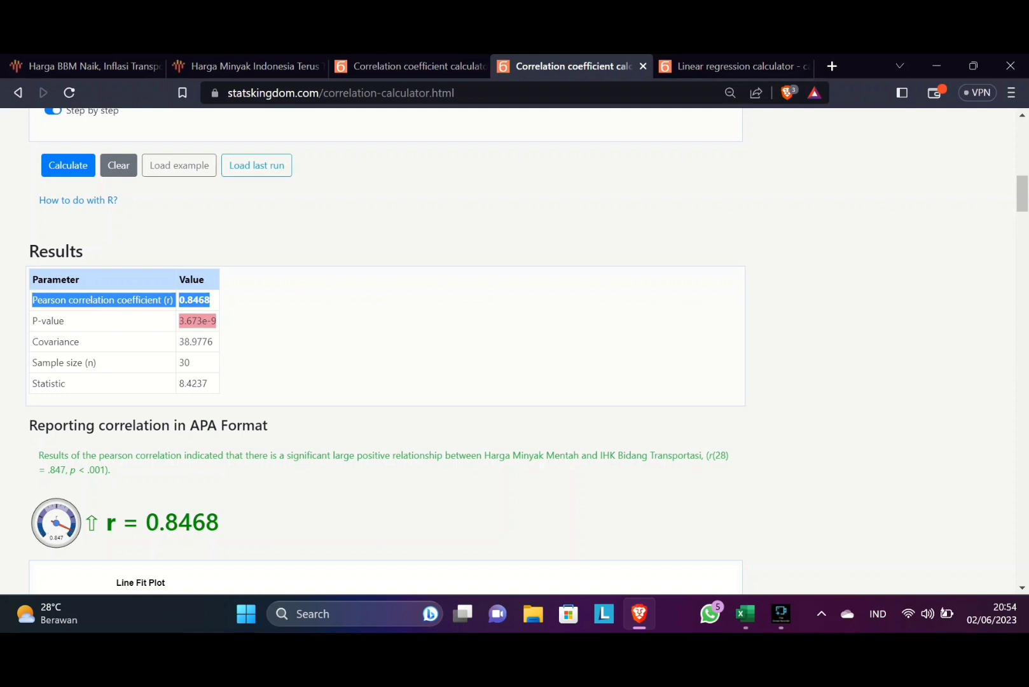
{"action": "left_click", "coordinate": [267, 311]}
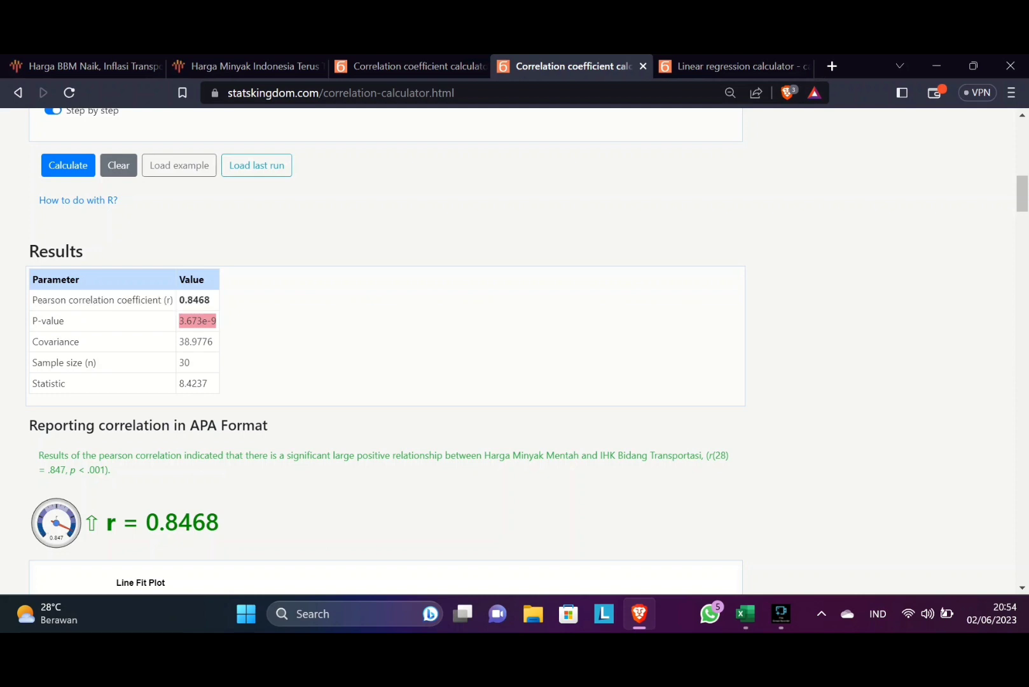
{"action": "left_click_drag", "start_coordinate": [32, 321], "coordinate": [217, 321]}
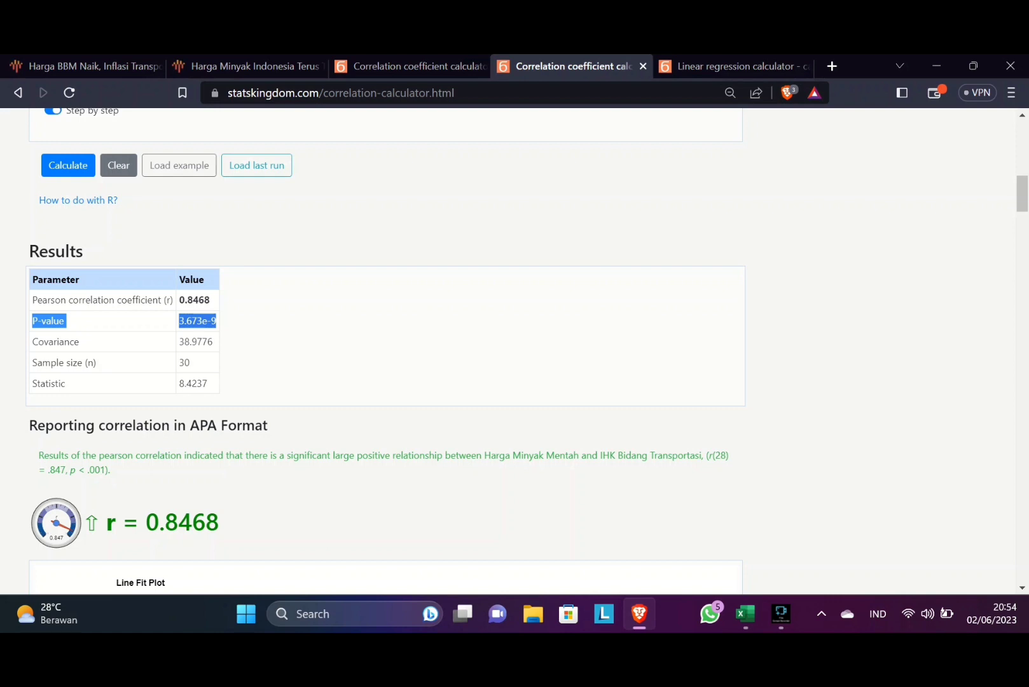
Inspect the APA-format report and Line Fit Plot below the correlation results, and show the desktop.
{"action": "scroll", "coordinate": [386, 351], "scroll_direction": "down", "scroll_amount": 4}
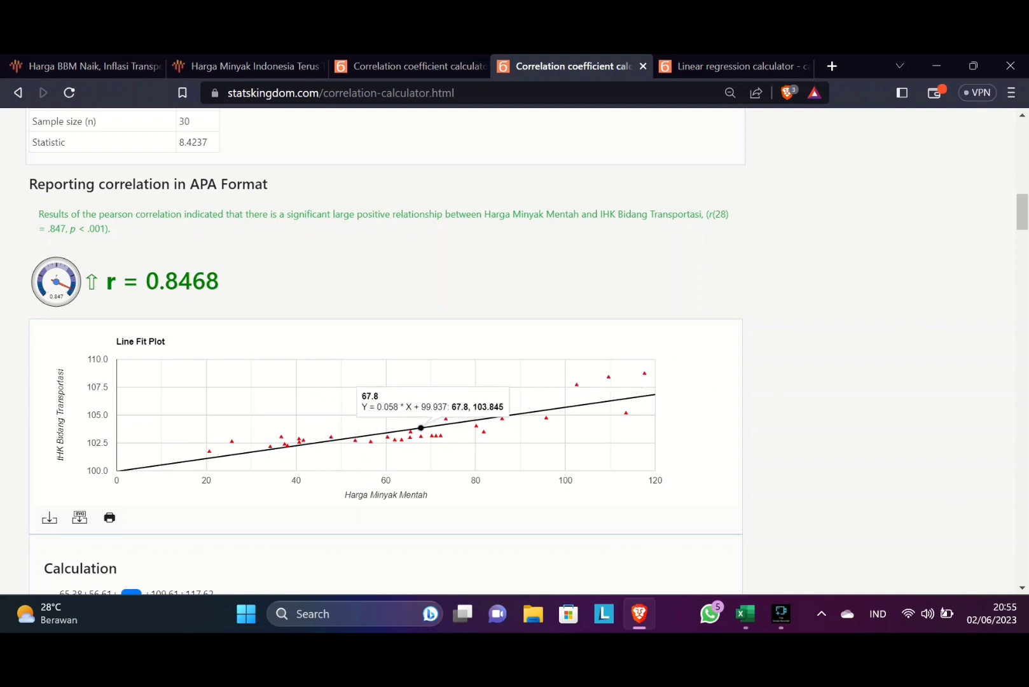
{"action": "key", "text": "super+d"}
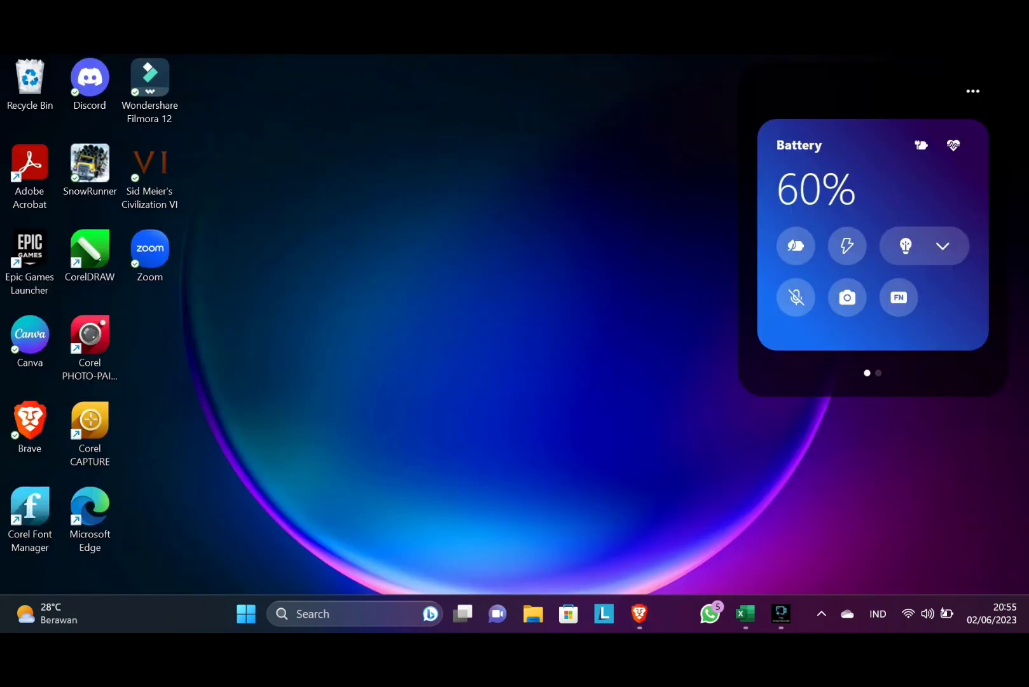